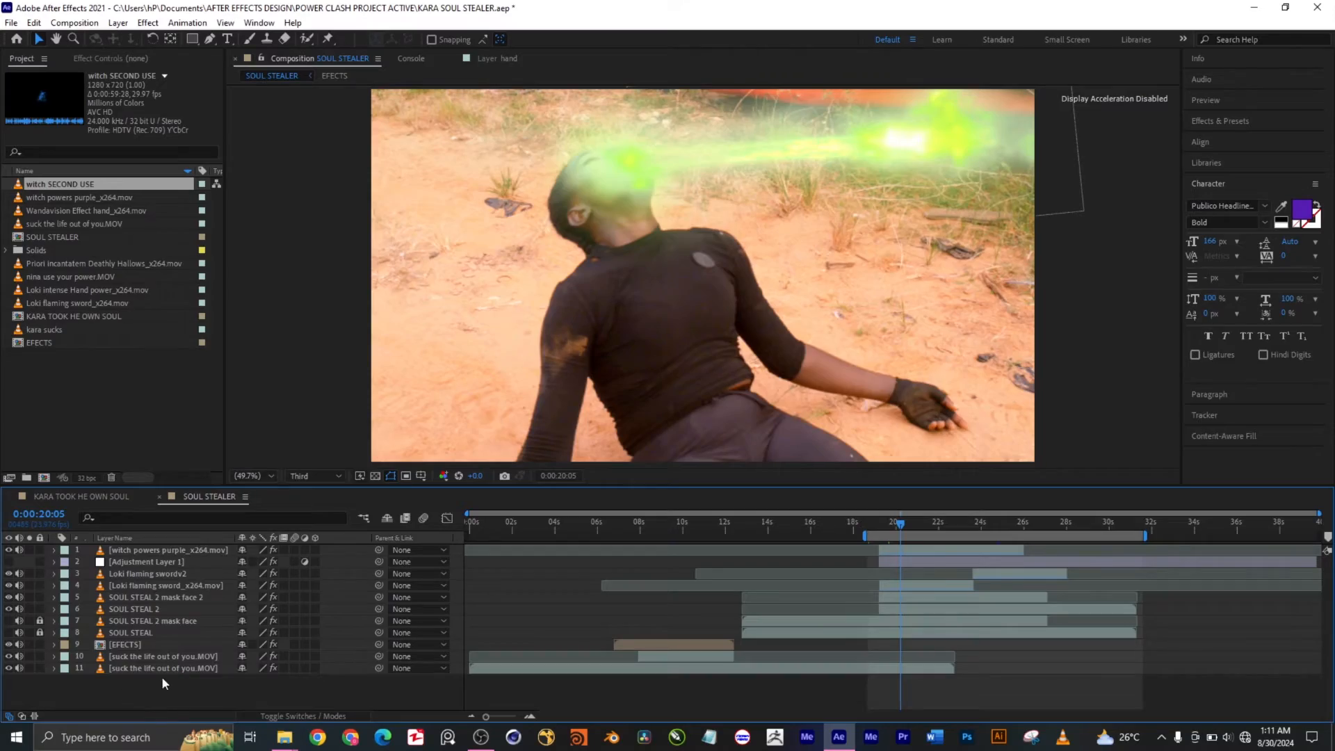
Solo the bottommost suck the life out of you.MOV layer to view the footage without effects
left_click(163, 670)
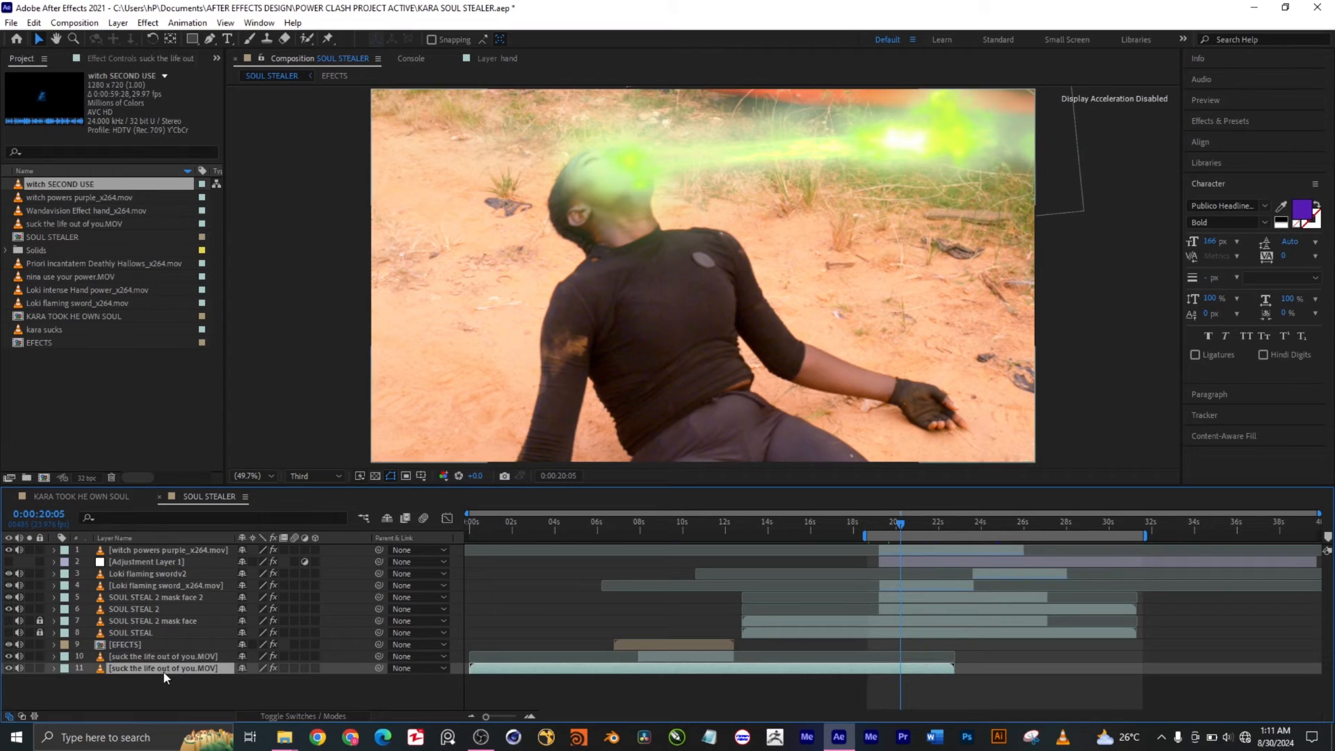
left_click(30, 668)
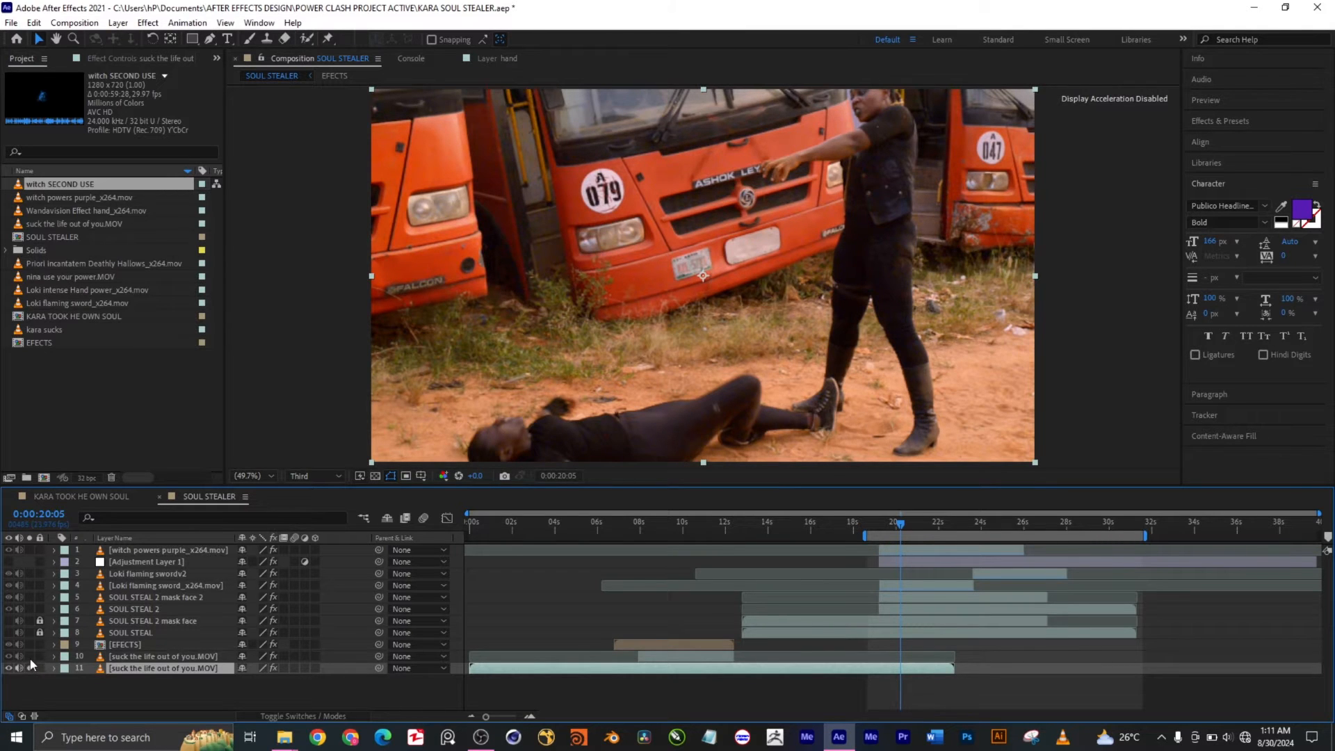
left_click(169, 656)
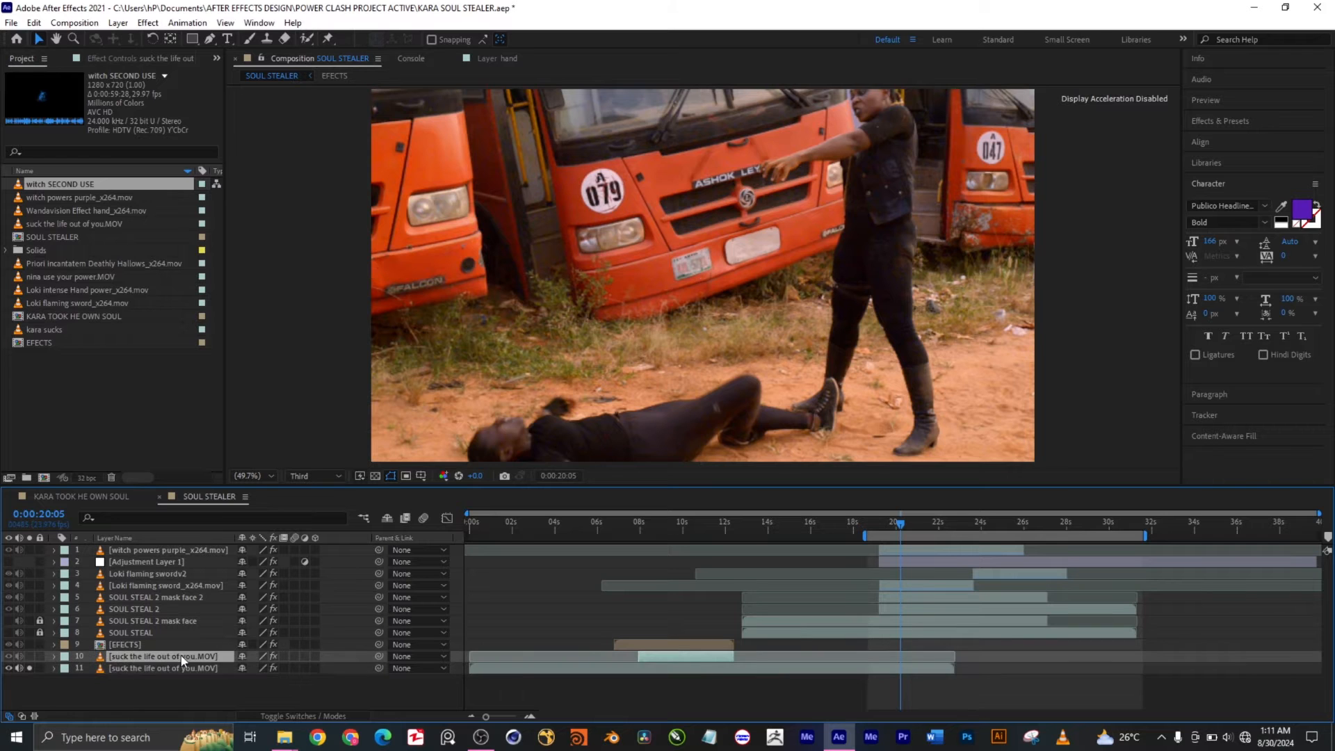
Move the current time to 0:00:09:13 and open the EFECTS precomposition
left_click(672, 523)
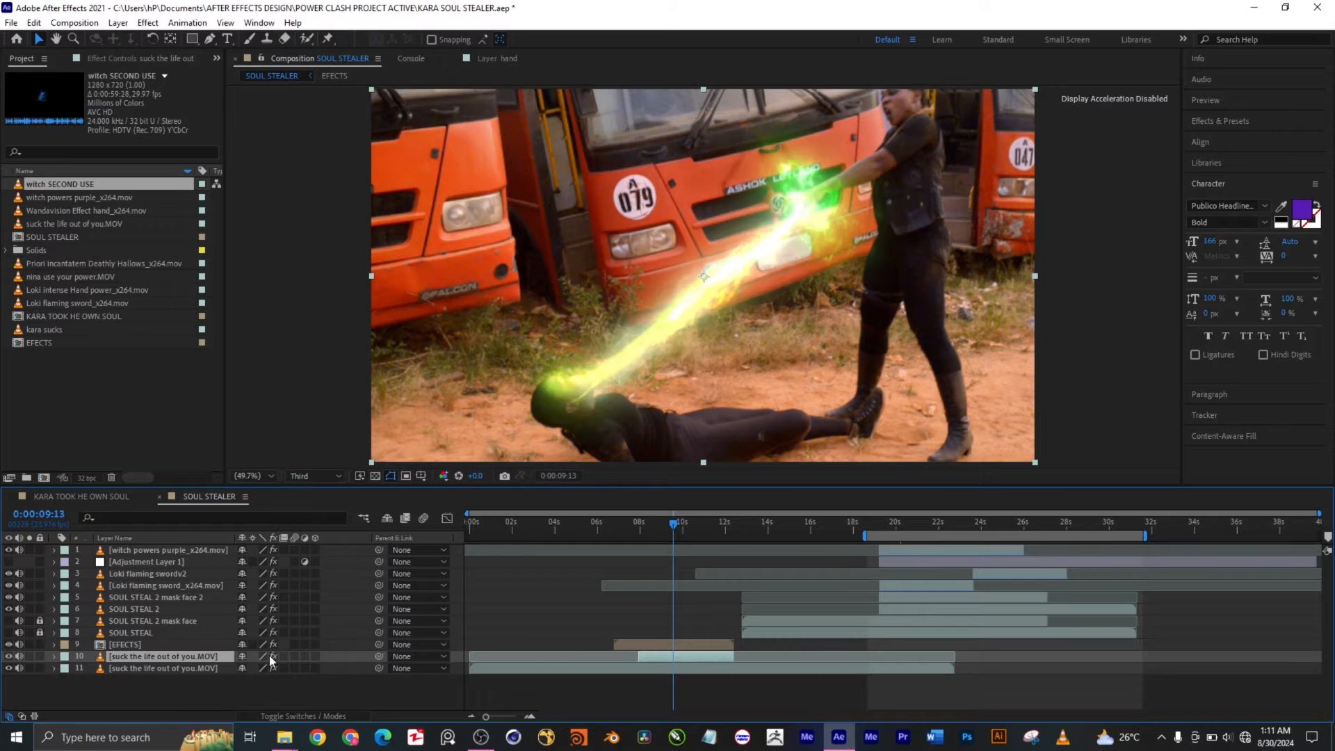
left_click(667, 646)
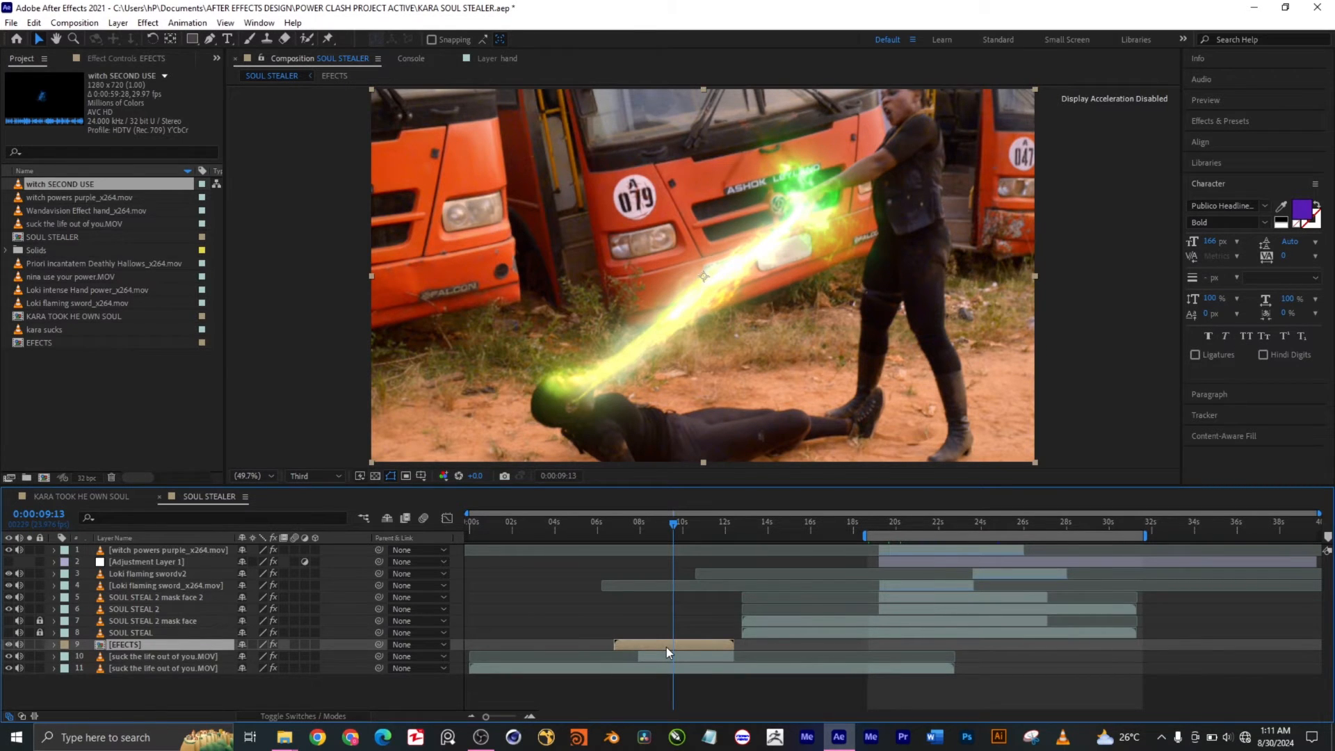
double_click(127, 644)
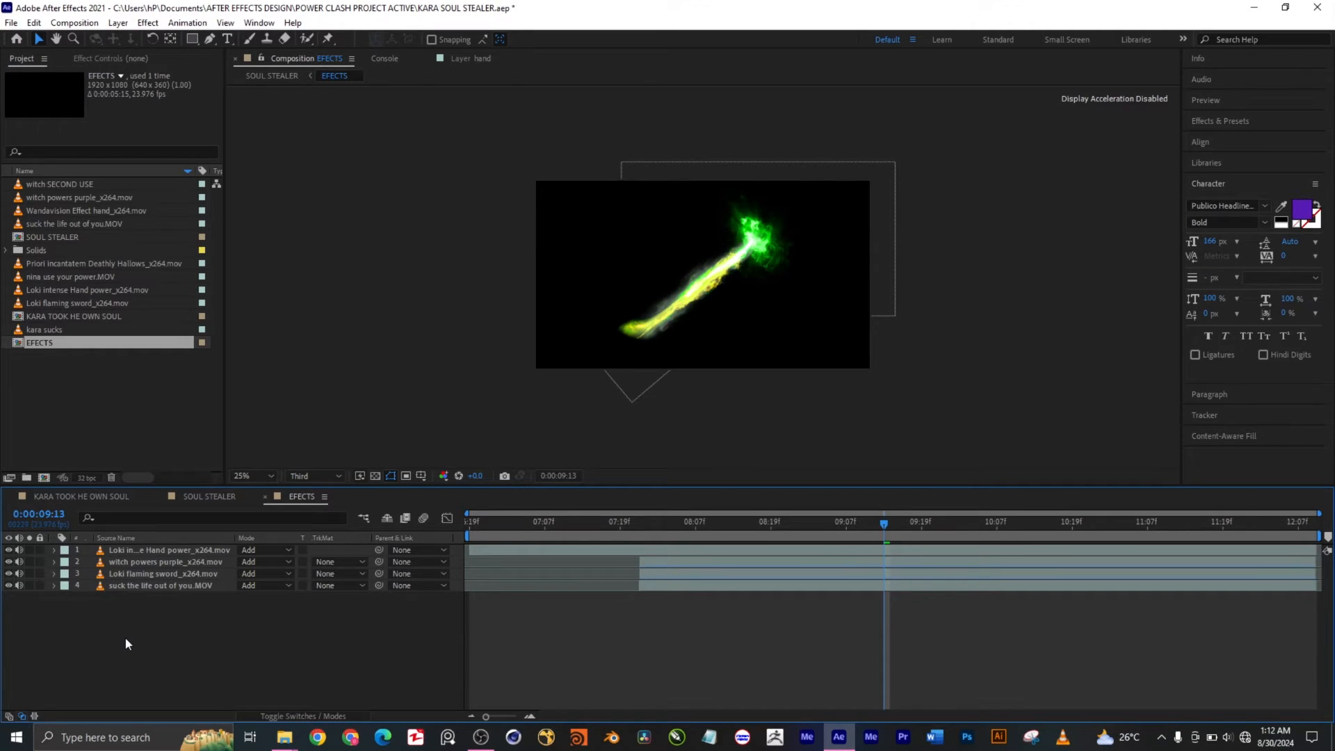
Solo the suck the life out of you.MOV layer in EFECTS and frame its masked face area
left_click(157, 585)
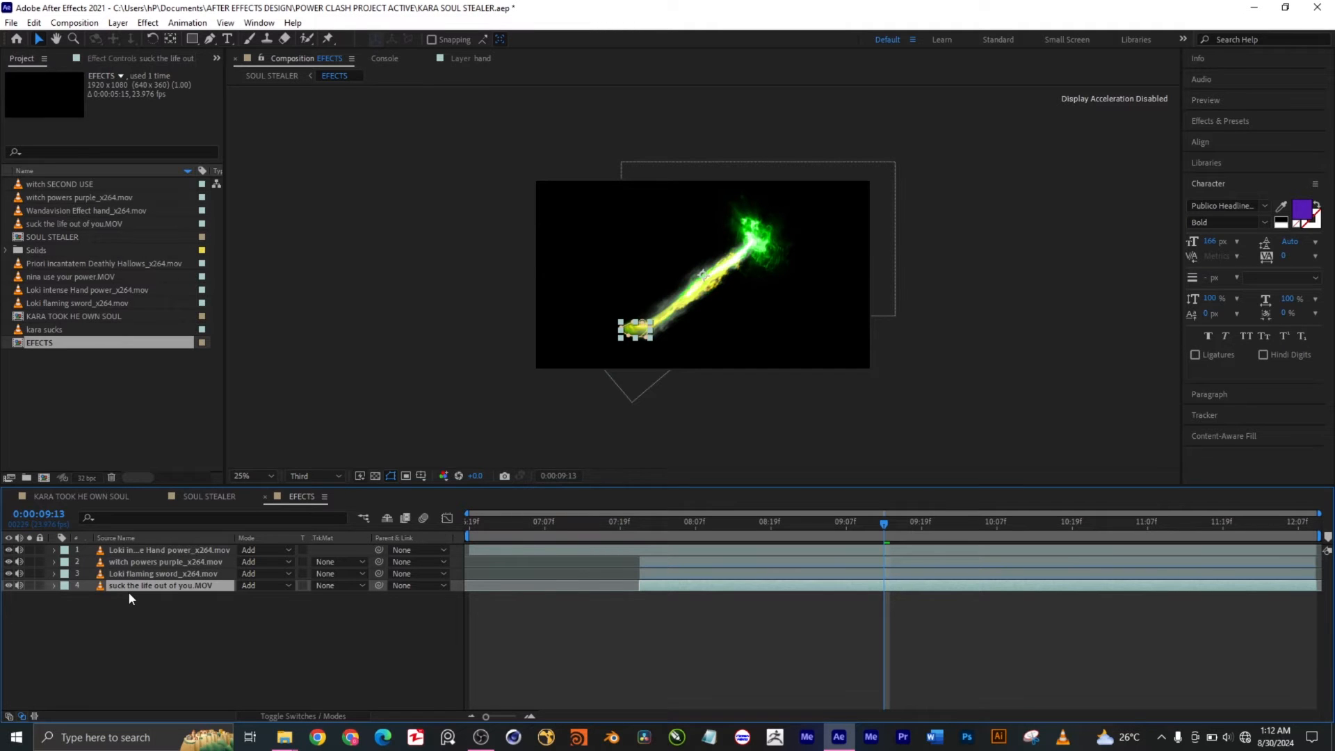
scroll(649, 337, "up", 5)
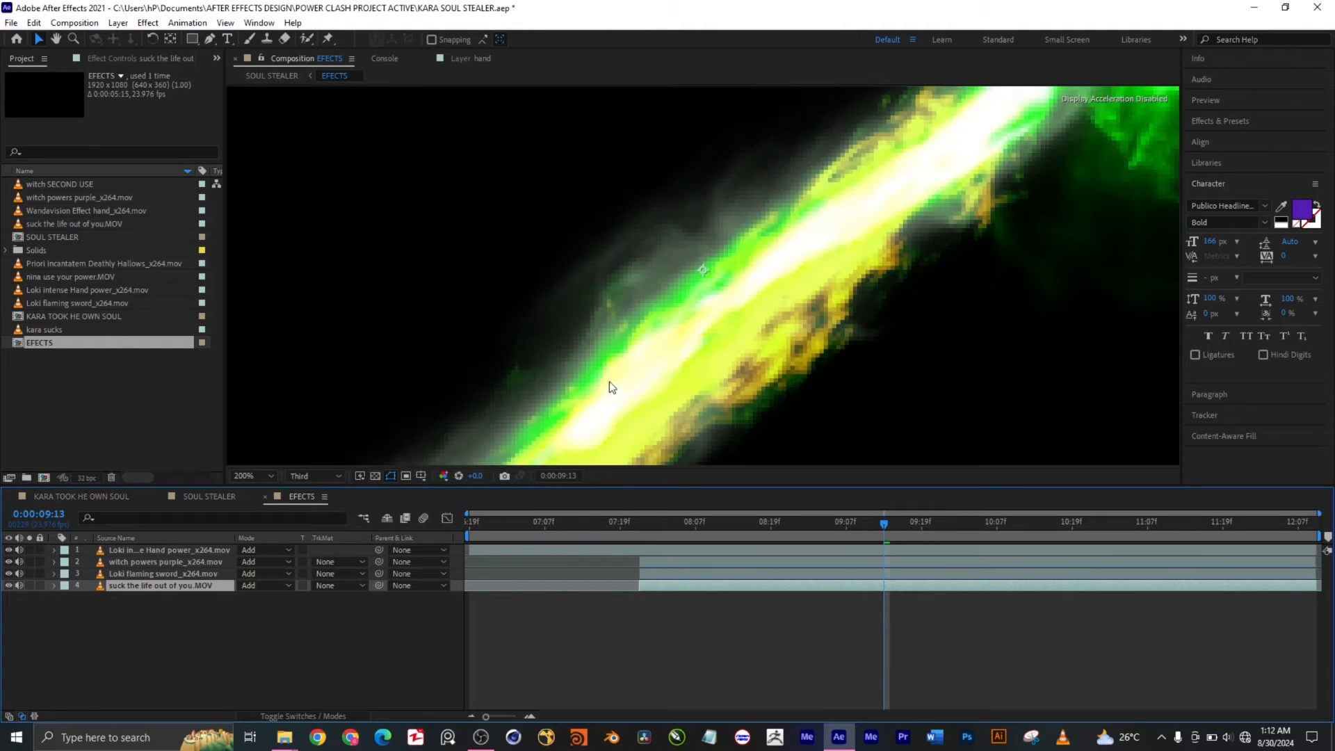
scroll(620, 394, "down", 4)
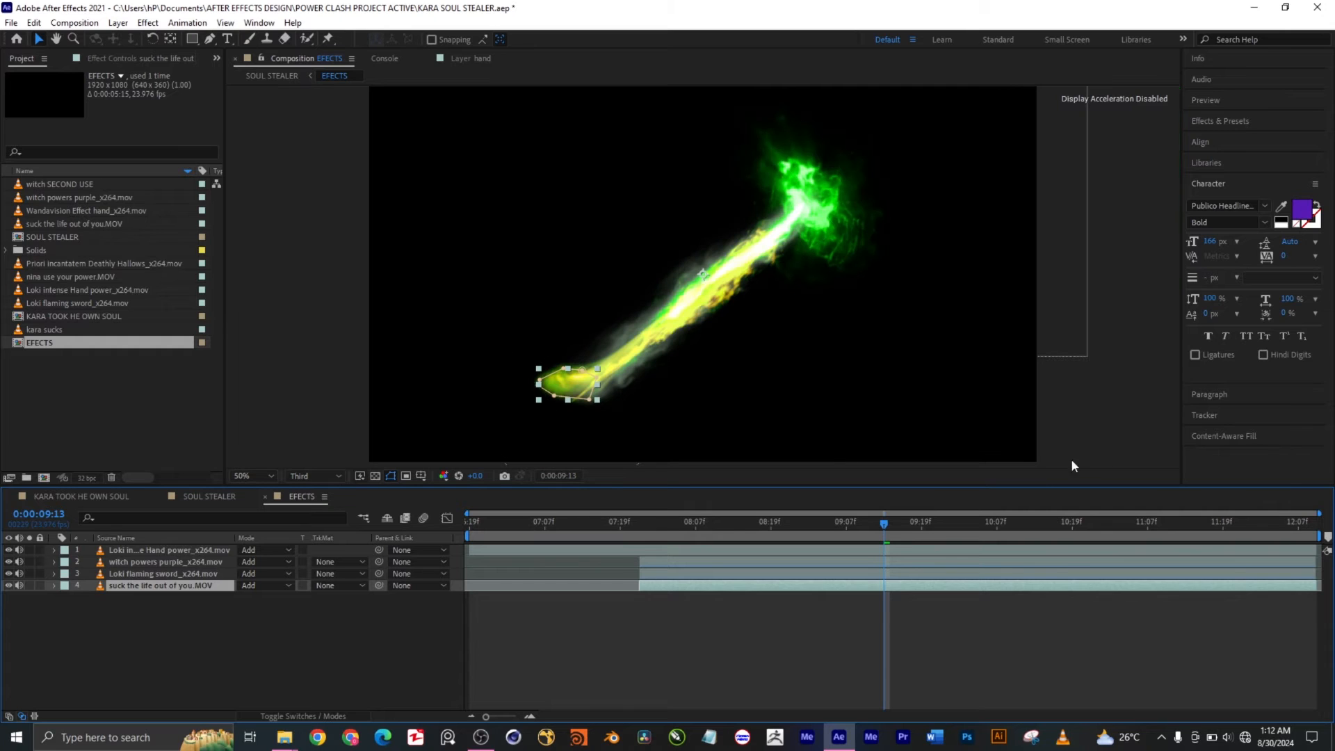
left_click_drag(1106, 442, 1116, 391)
scroll(553, 341, "up", 1)
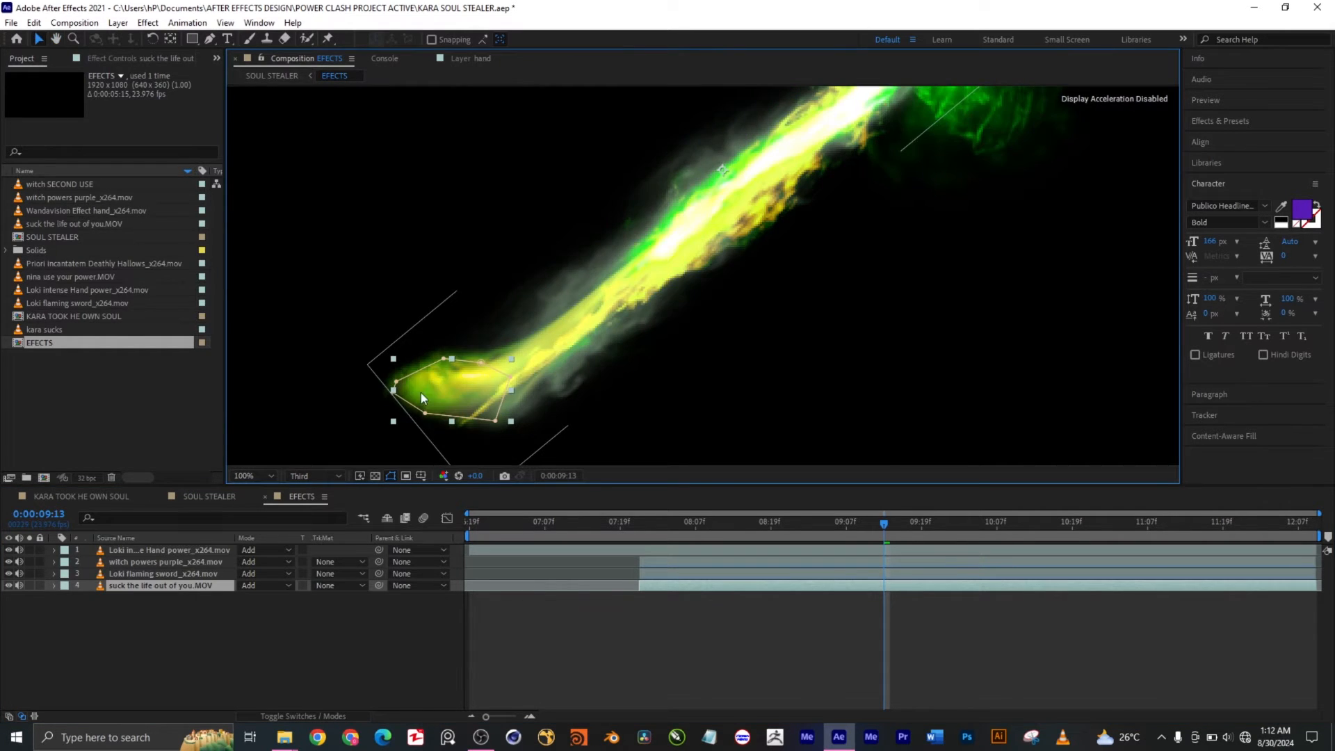
left_click(29, 586)
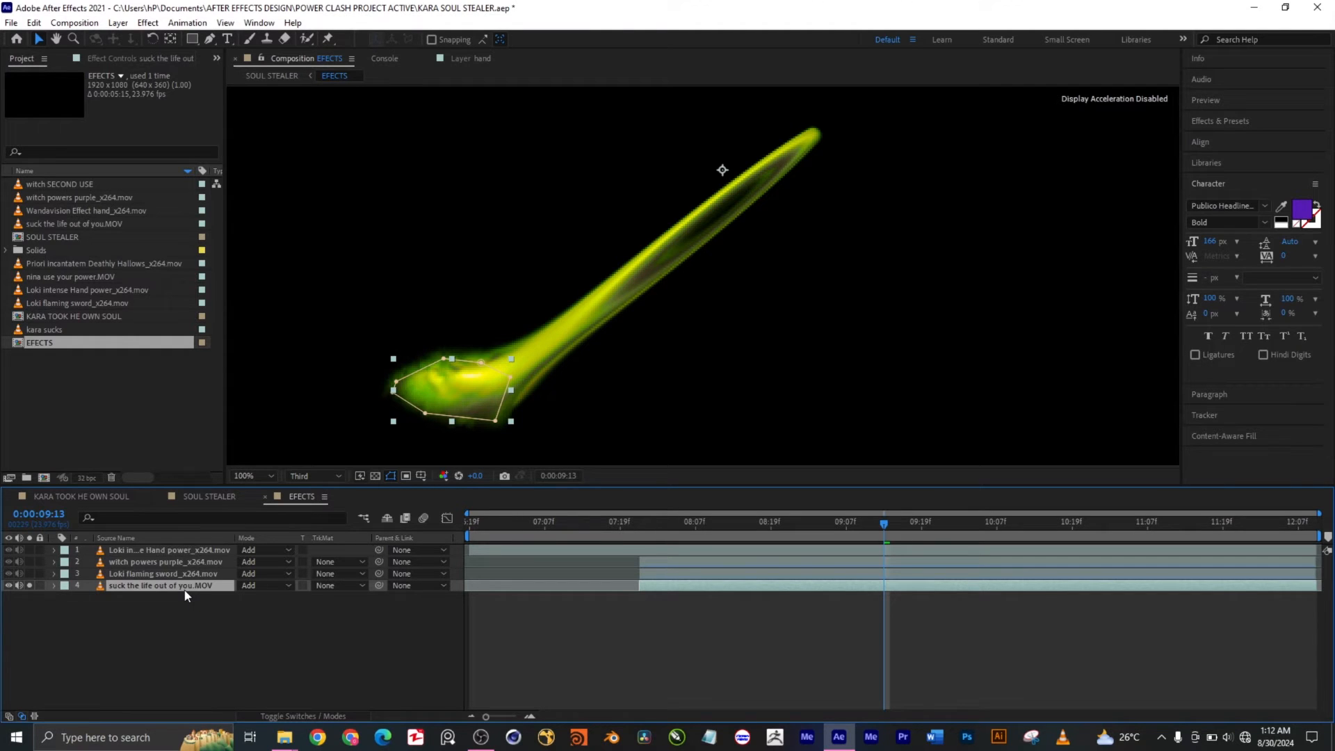
Reveal the keyframed properties of the suck the life out of you.MOV layer and expand its CC Smear settings
key("u")
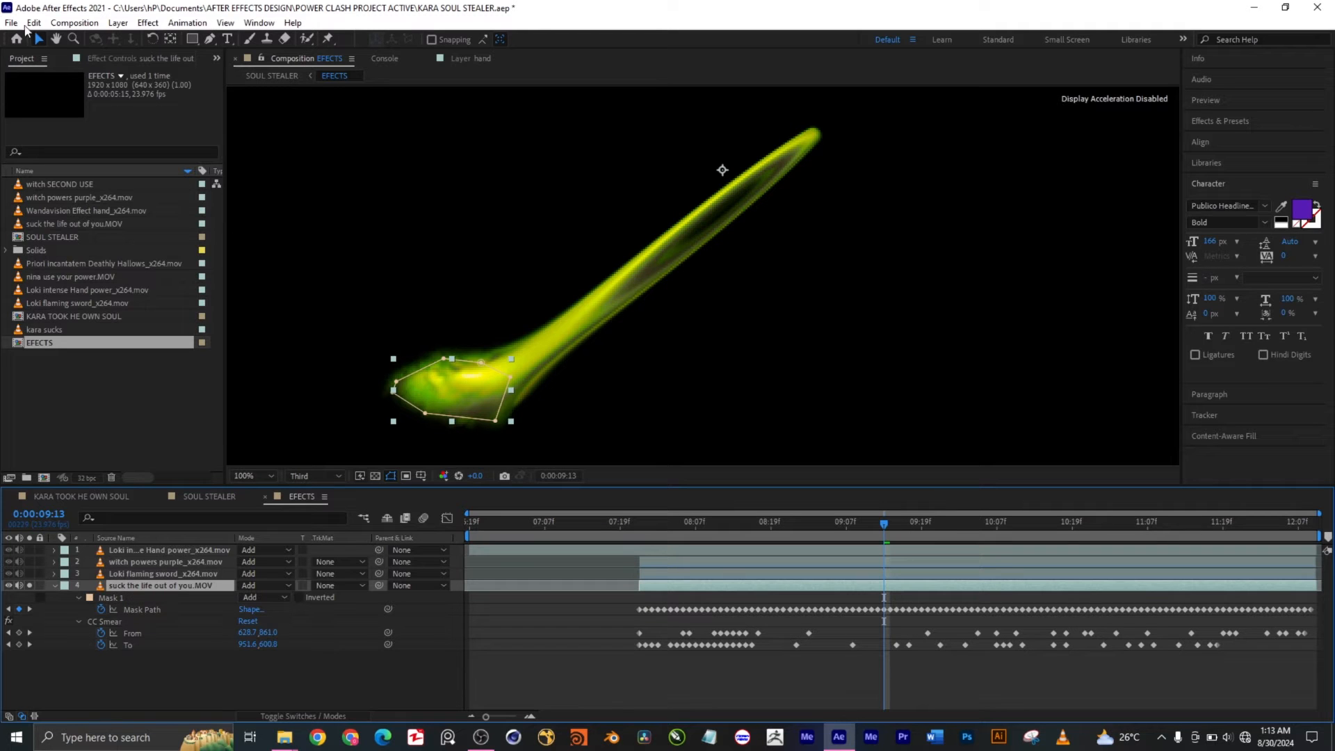
left_click(133, 59)
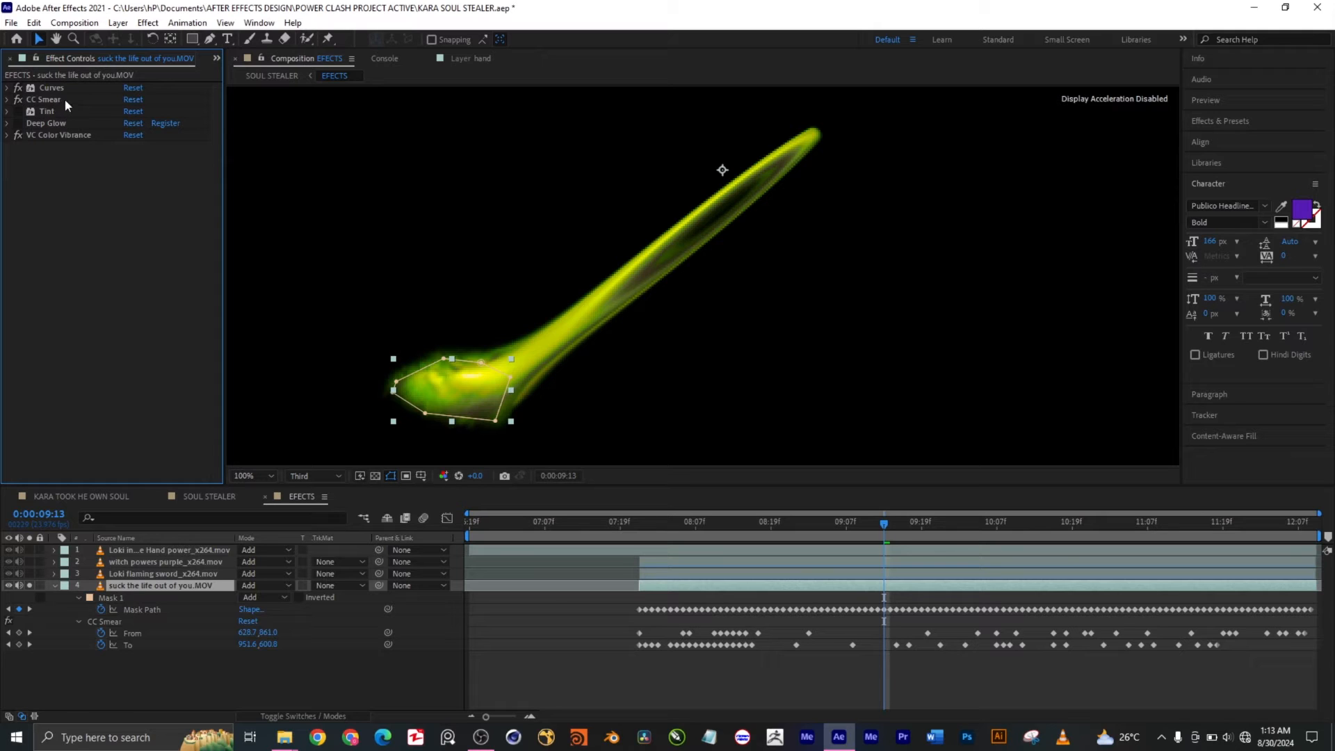
left_click(8, 100)
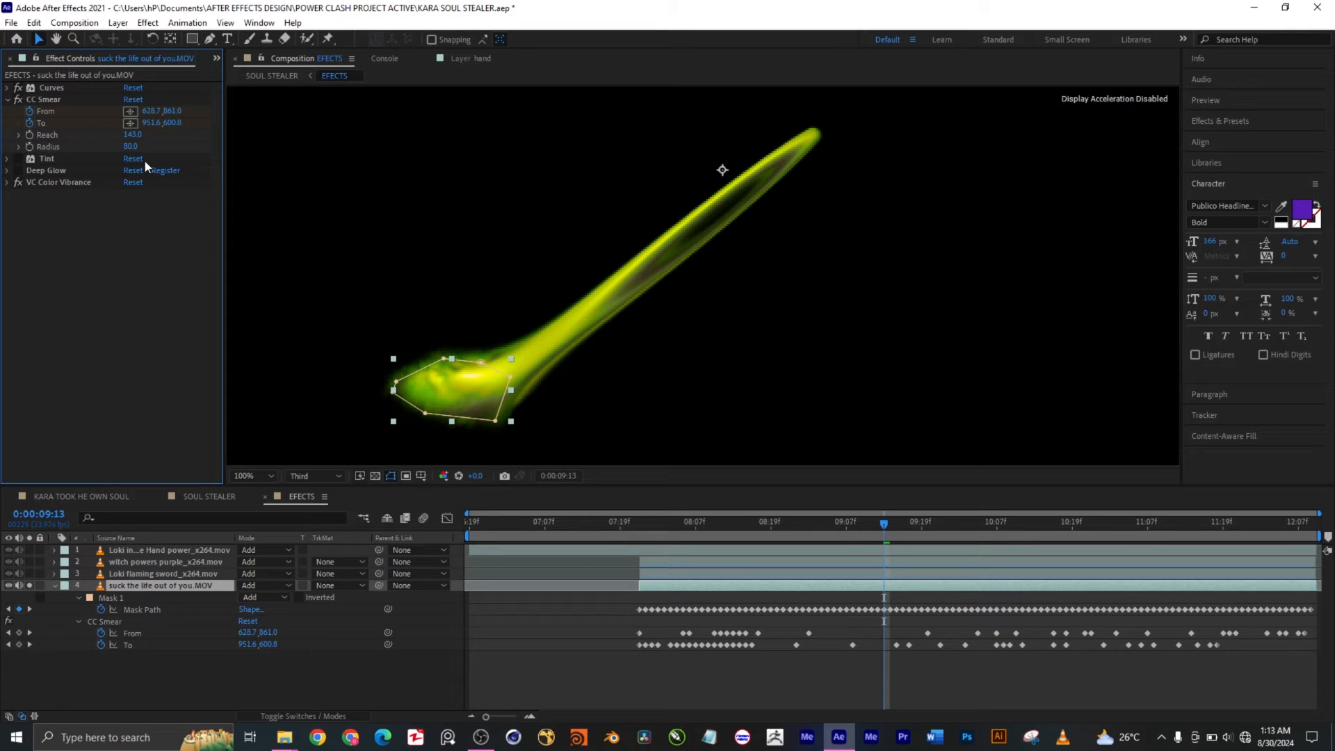
Compare the masked face with CC Smear and Curves switched off and on while VC Color Vibrance is disabled
left_click(18, 100)
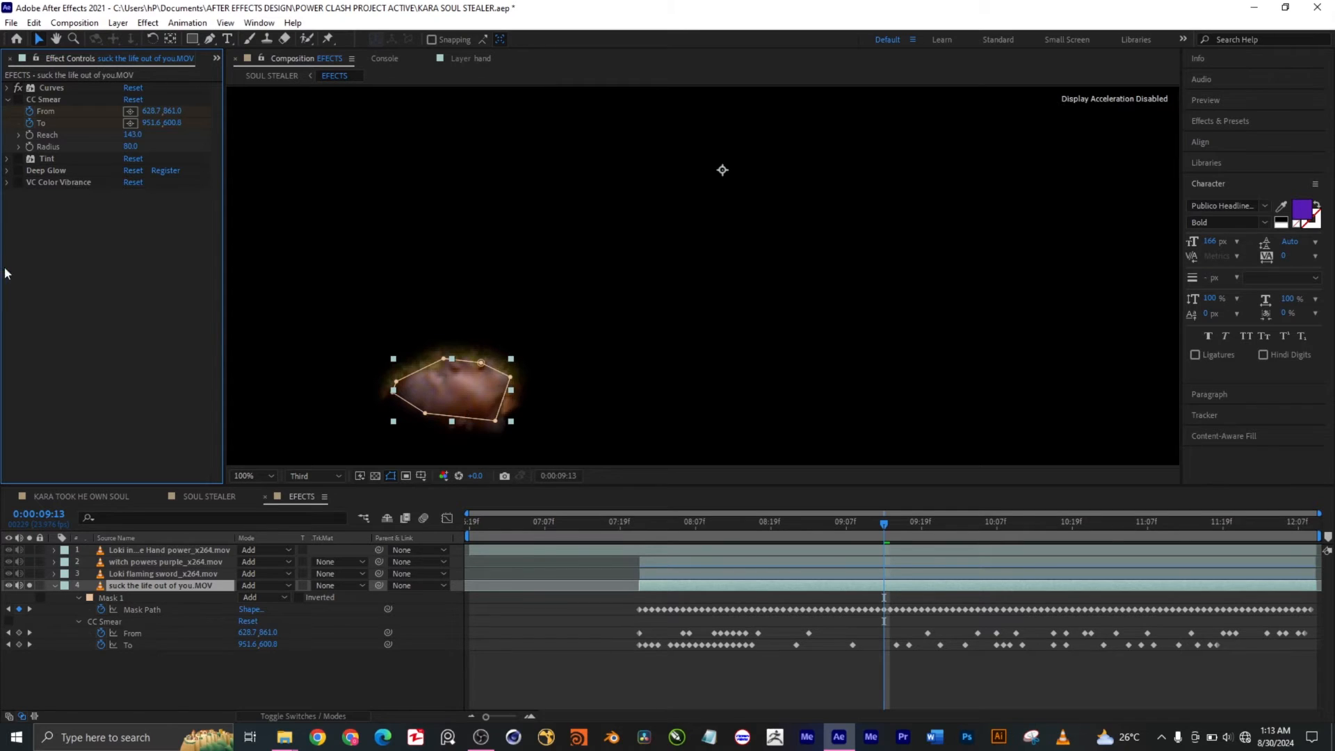
left_click(19, 88)
left_click(19, 88)
left_click(18, 88)
left_click(19, 88)
left_click(17, 99)
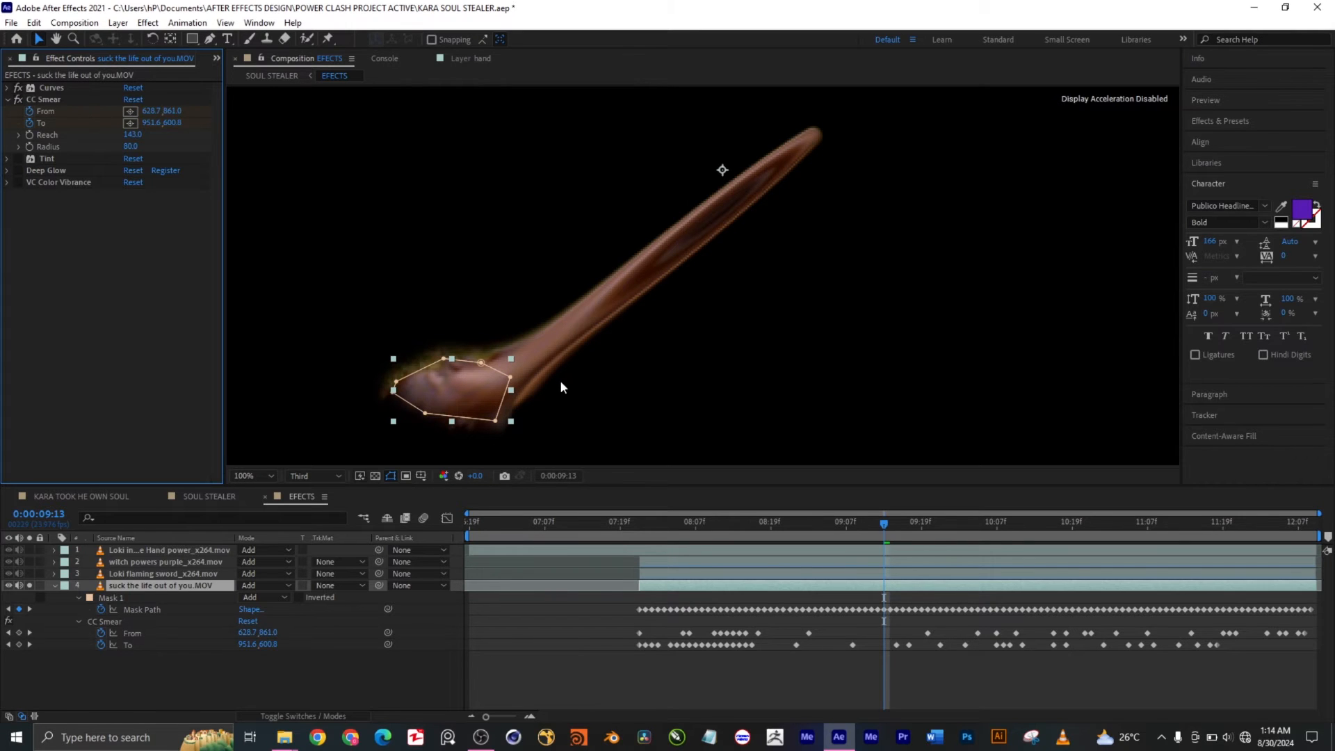
left_click(49, 99)
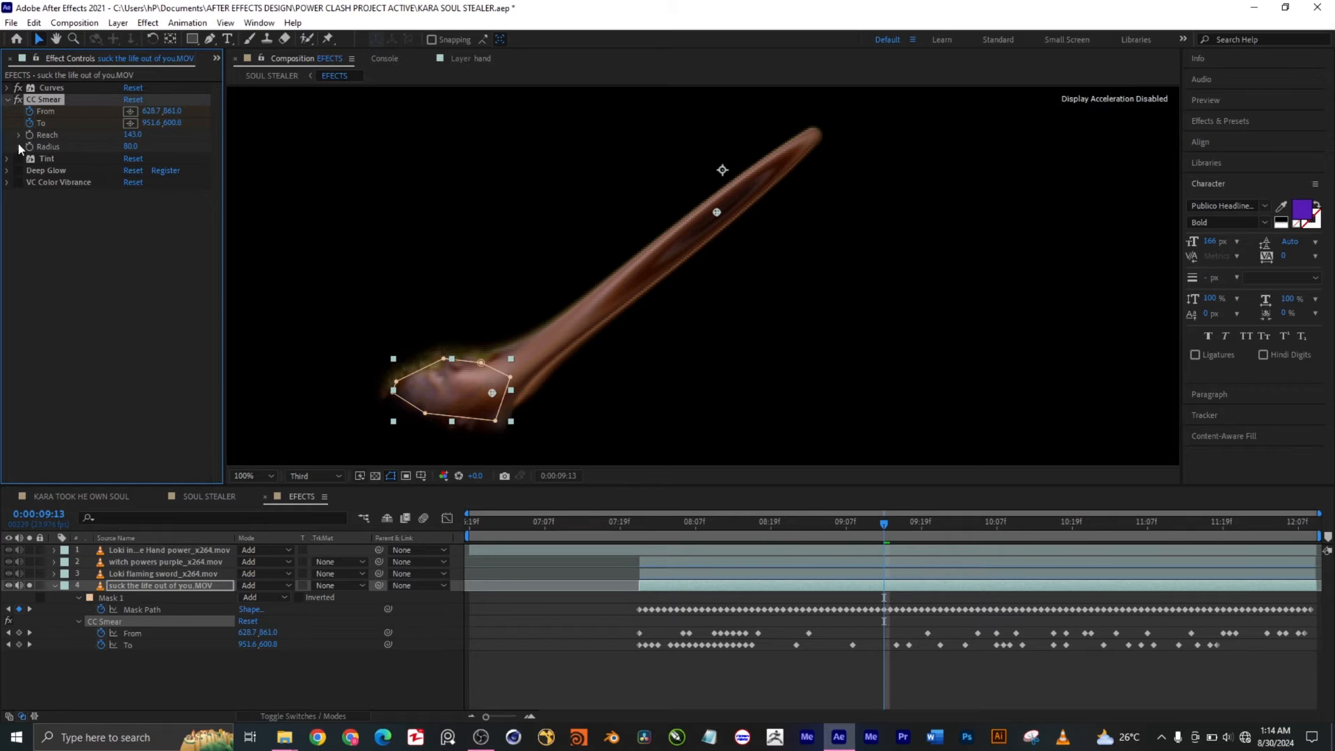
left_click(11, 103)
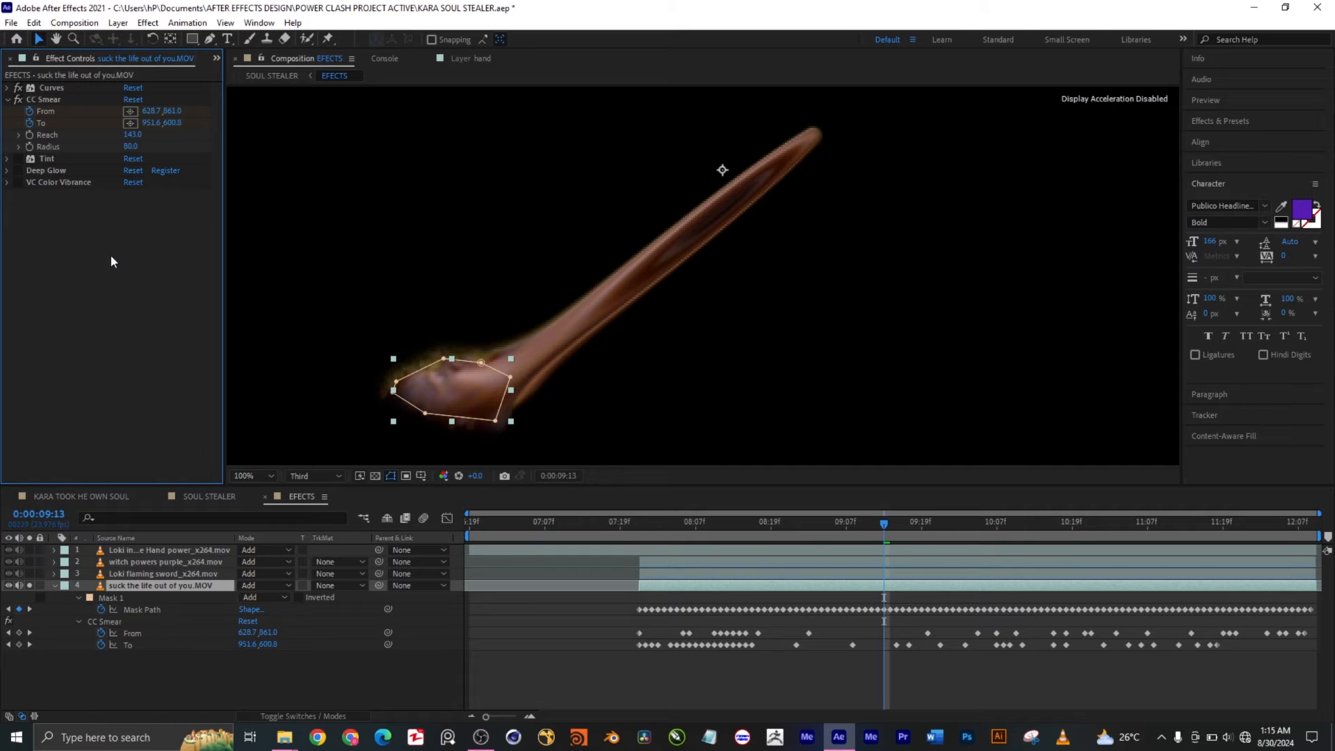
Re-enable VC Color Vibrance on the face layer, examine its colour settings, and collapse the layer's properties
left_click(17, 182)
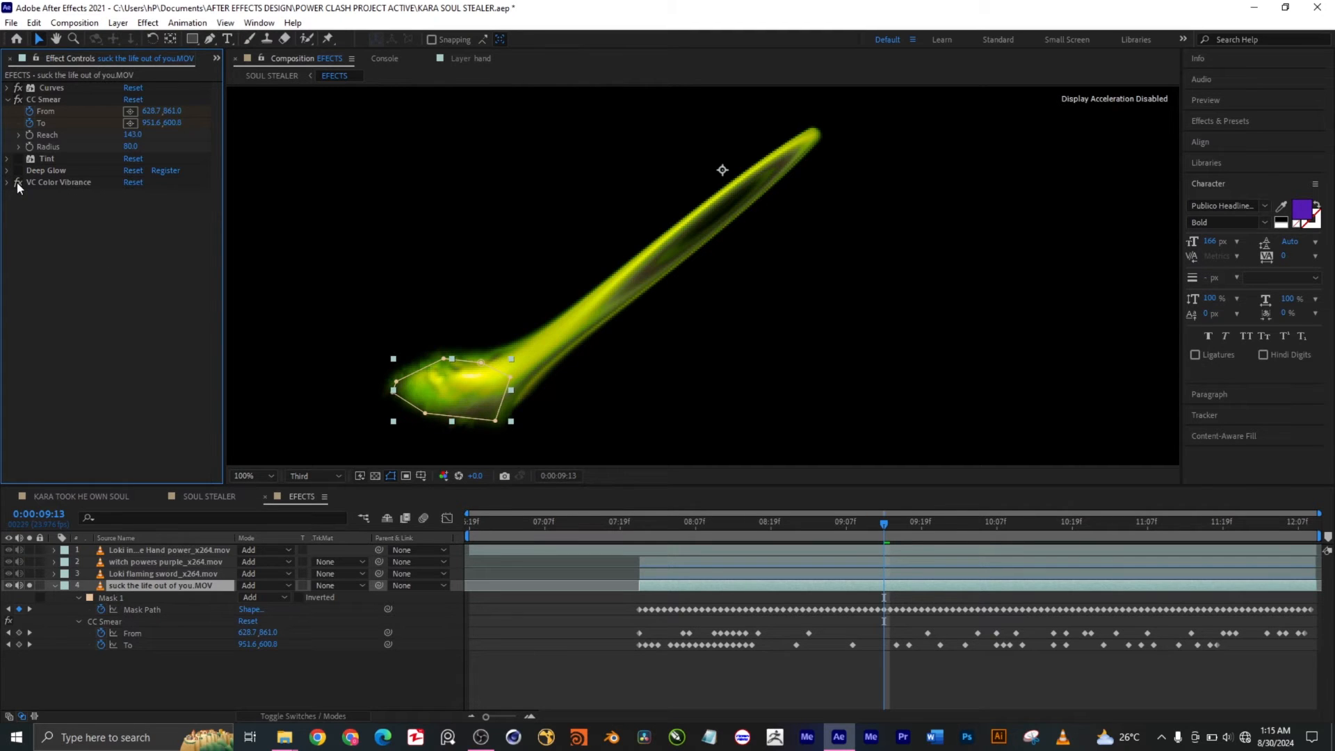
left_click(66, 183)
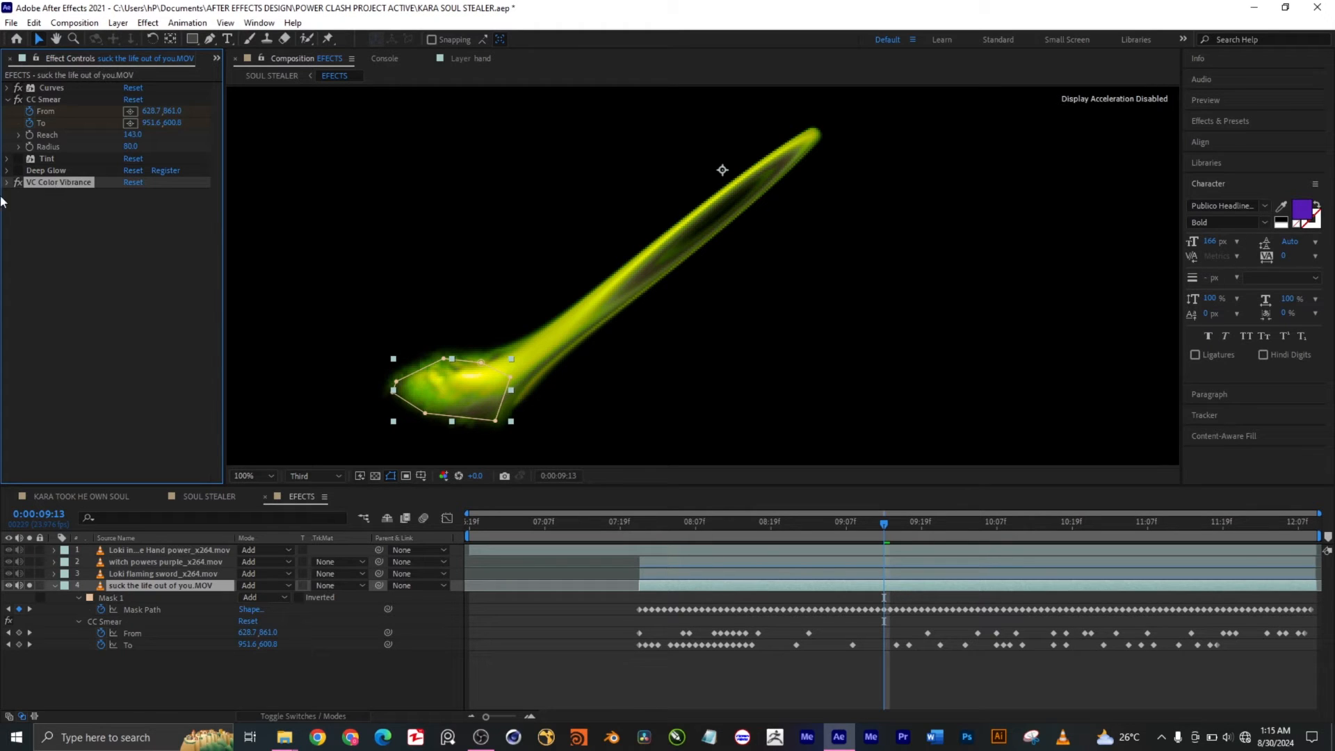
left_click(9, 182)
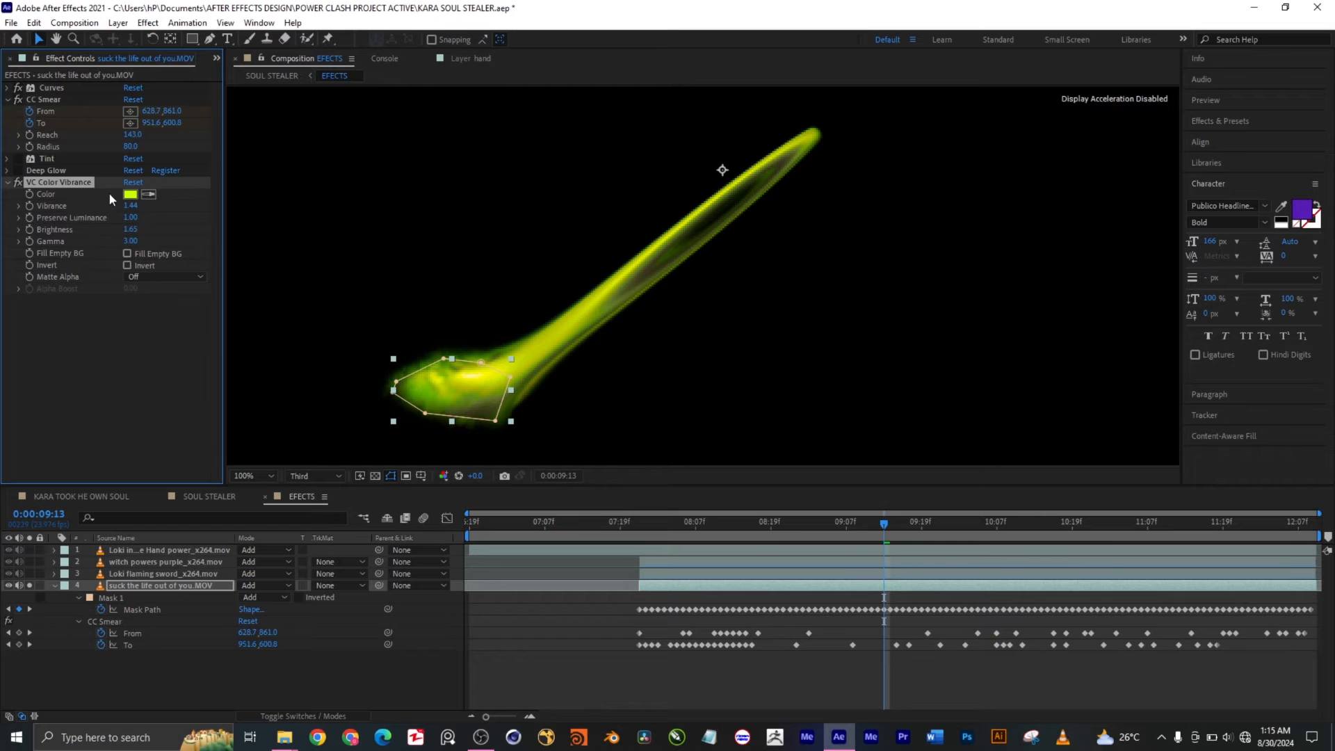
left_click_drag(136, 207, 144, 247)
left_click(53, 586)
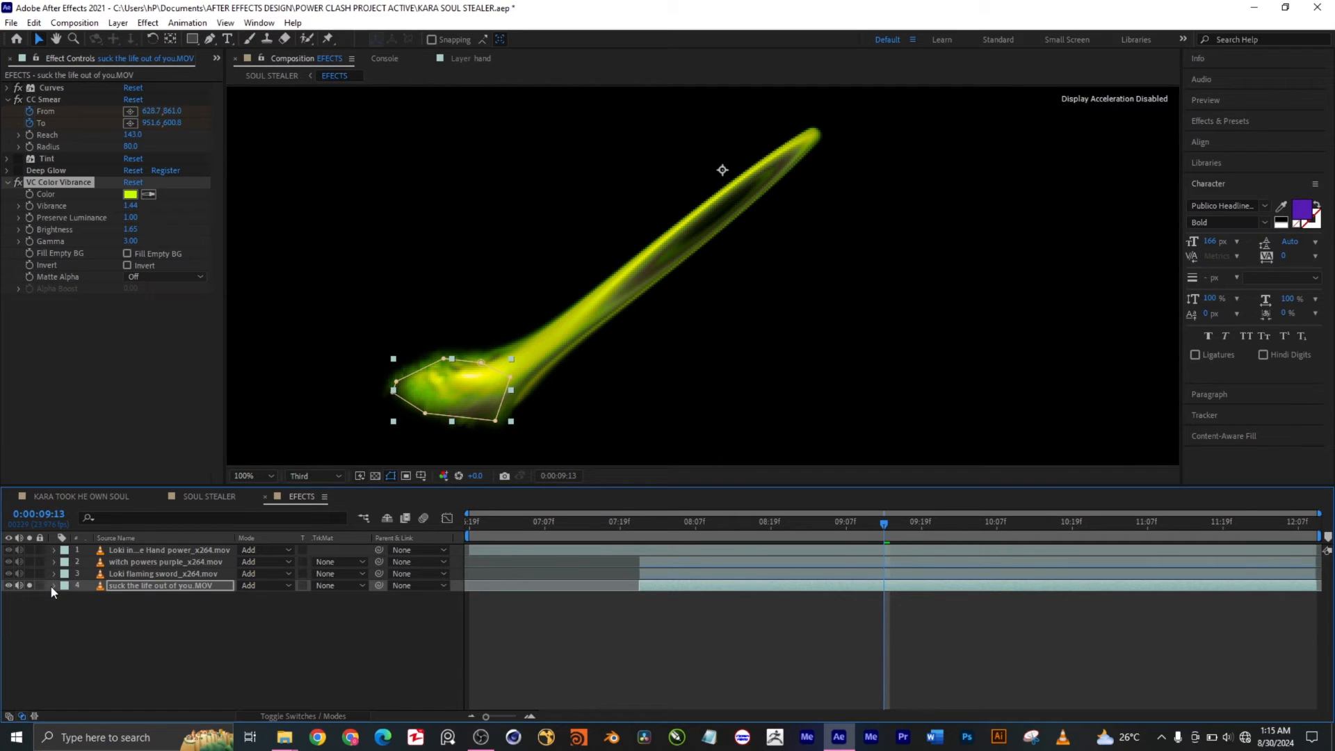
Add the Loki flaming sword_x264.mov layer to the soloed layers and examine its VC Color Vibrance settings
left_click(136, 576)
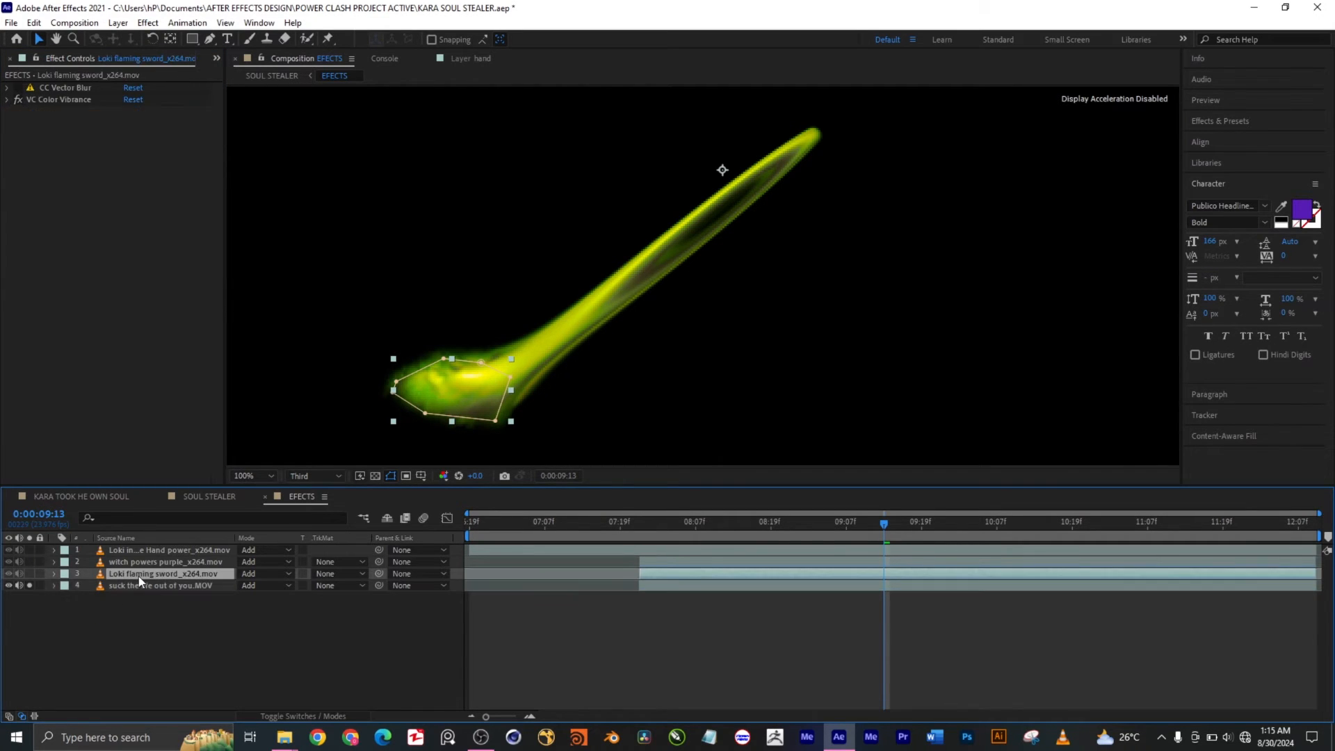
left_click(29, 574)
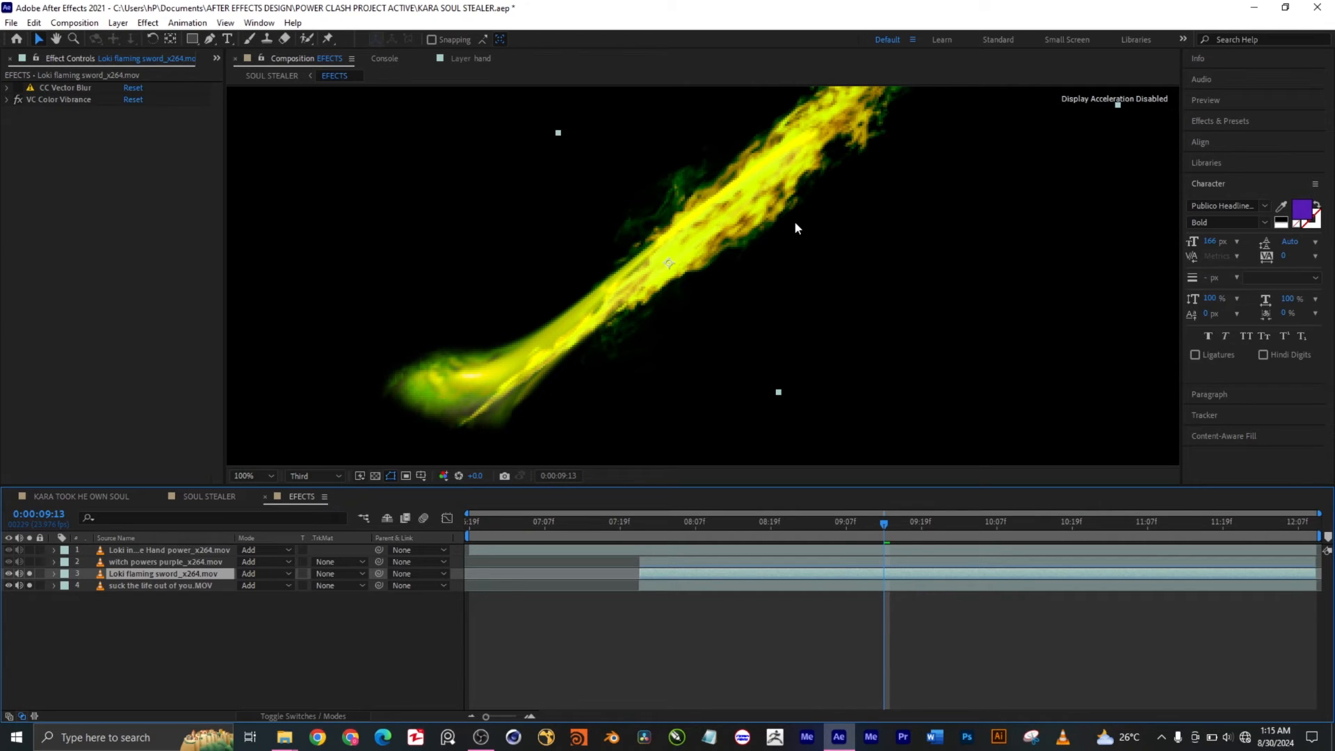
scroll(758, 270, "down", 2)
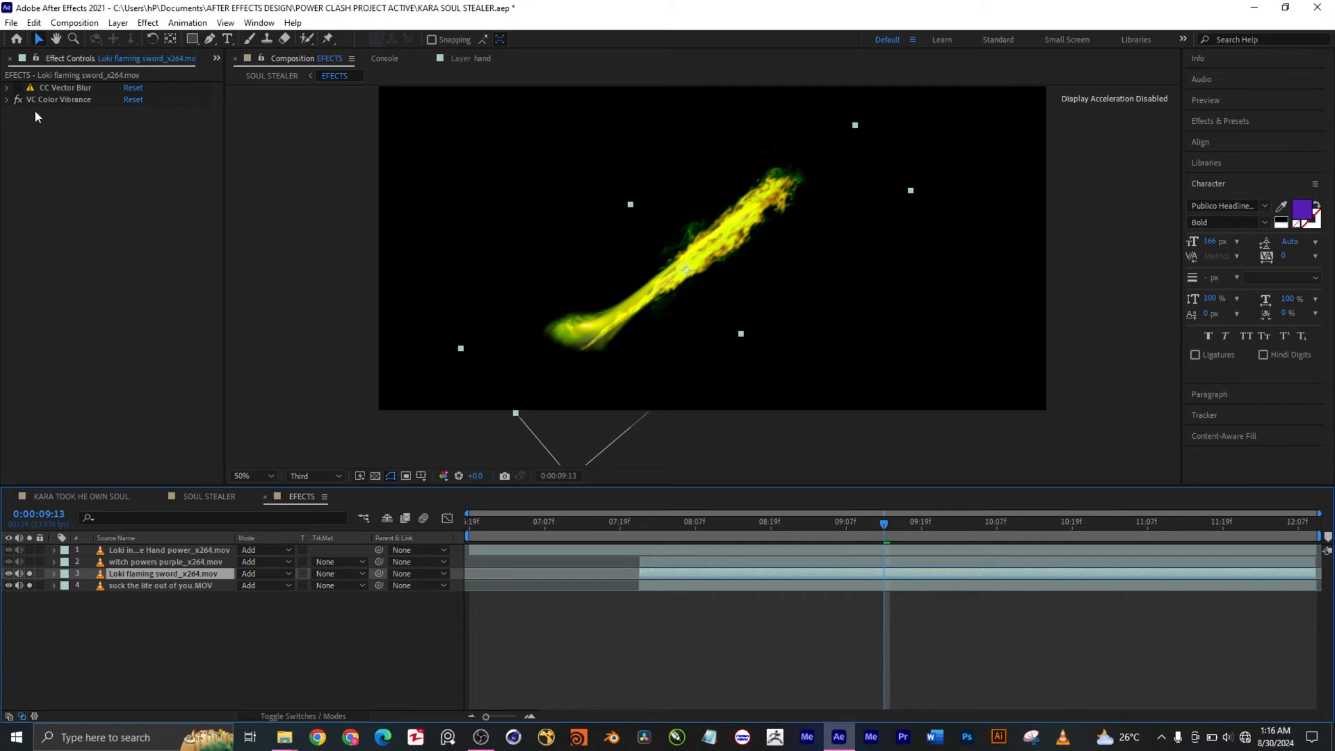
left_click(8, 101)
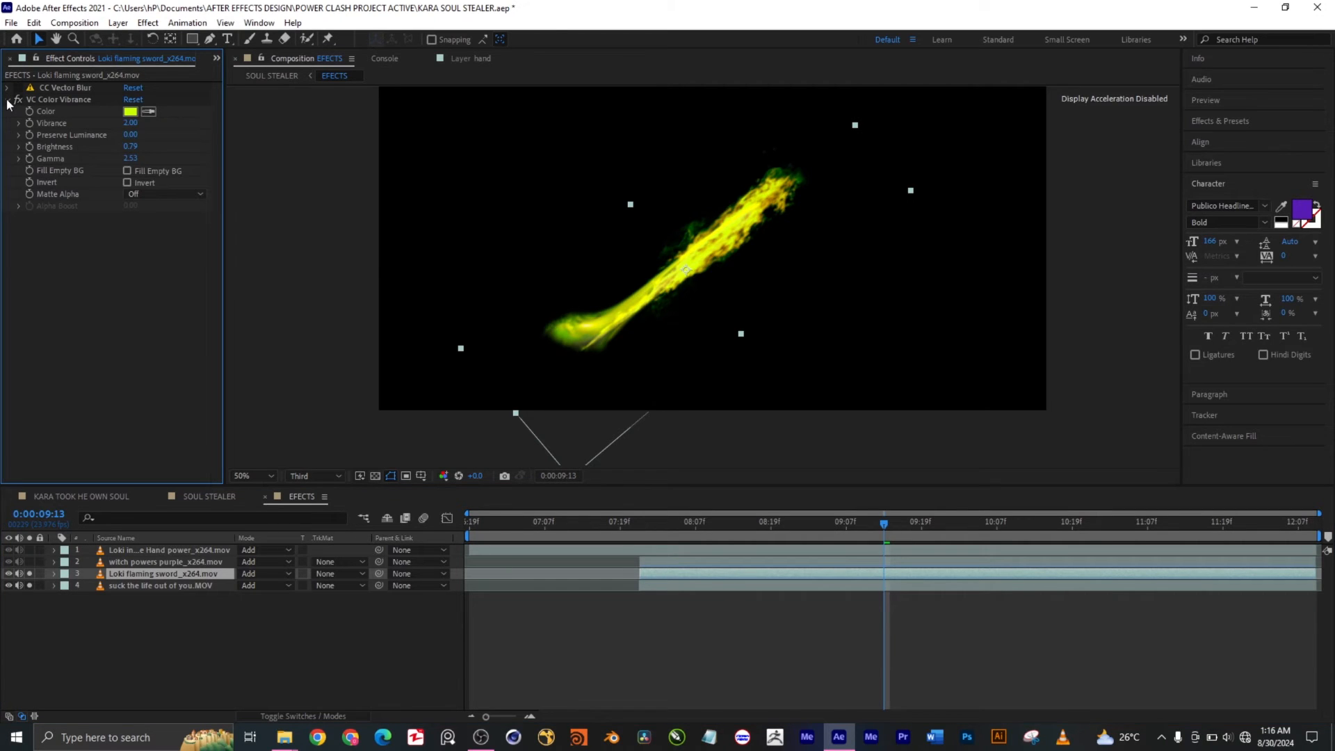
left_click(8, 102)
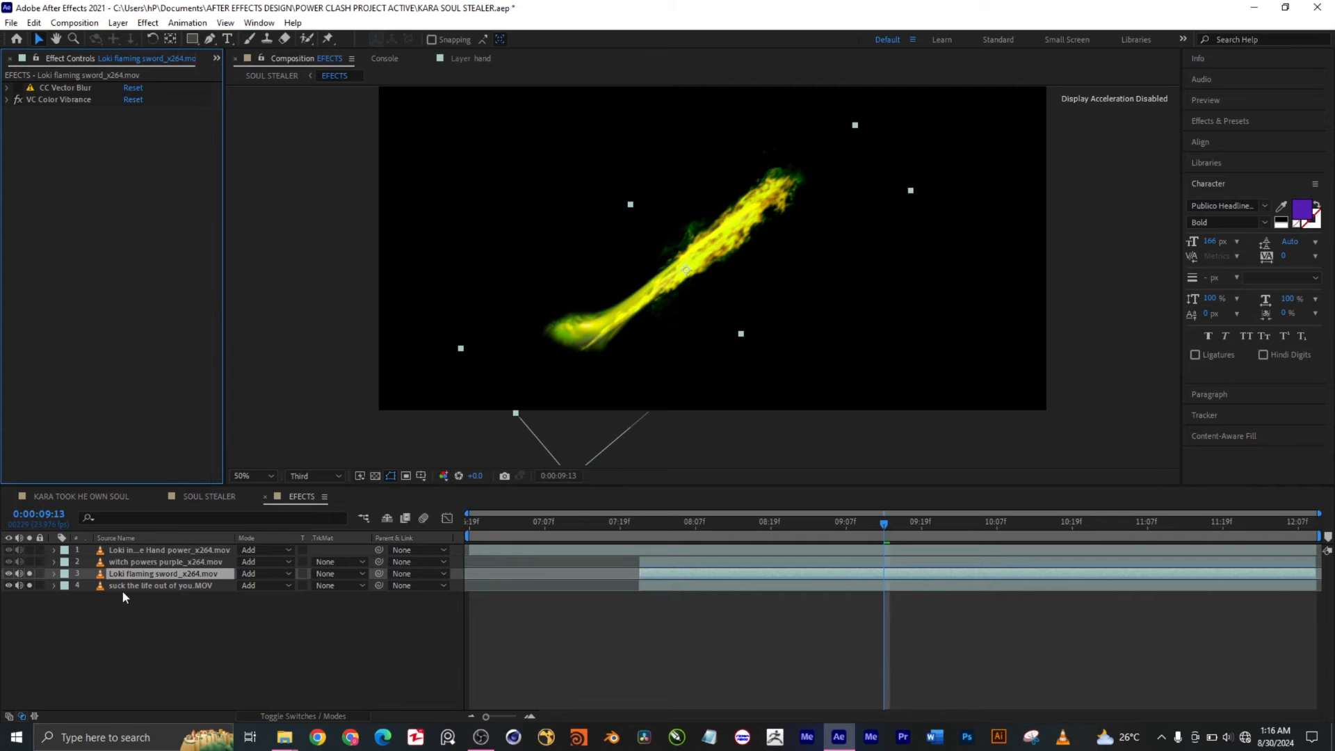
Add the witch powers purple_x264.mov layer to the soloed layers and locate its Time-Reverse Layer command without applying it
left_click(142, 561)
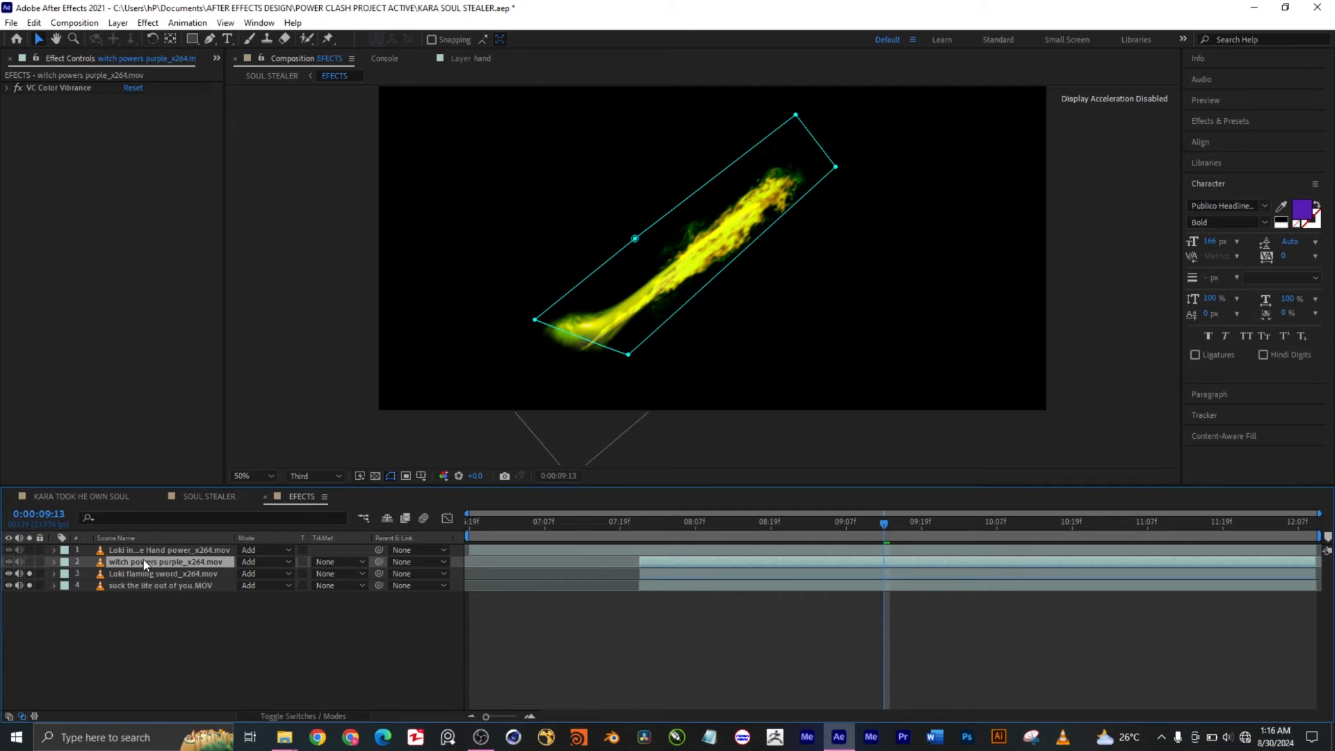
left_click(29, 562)
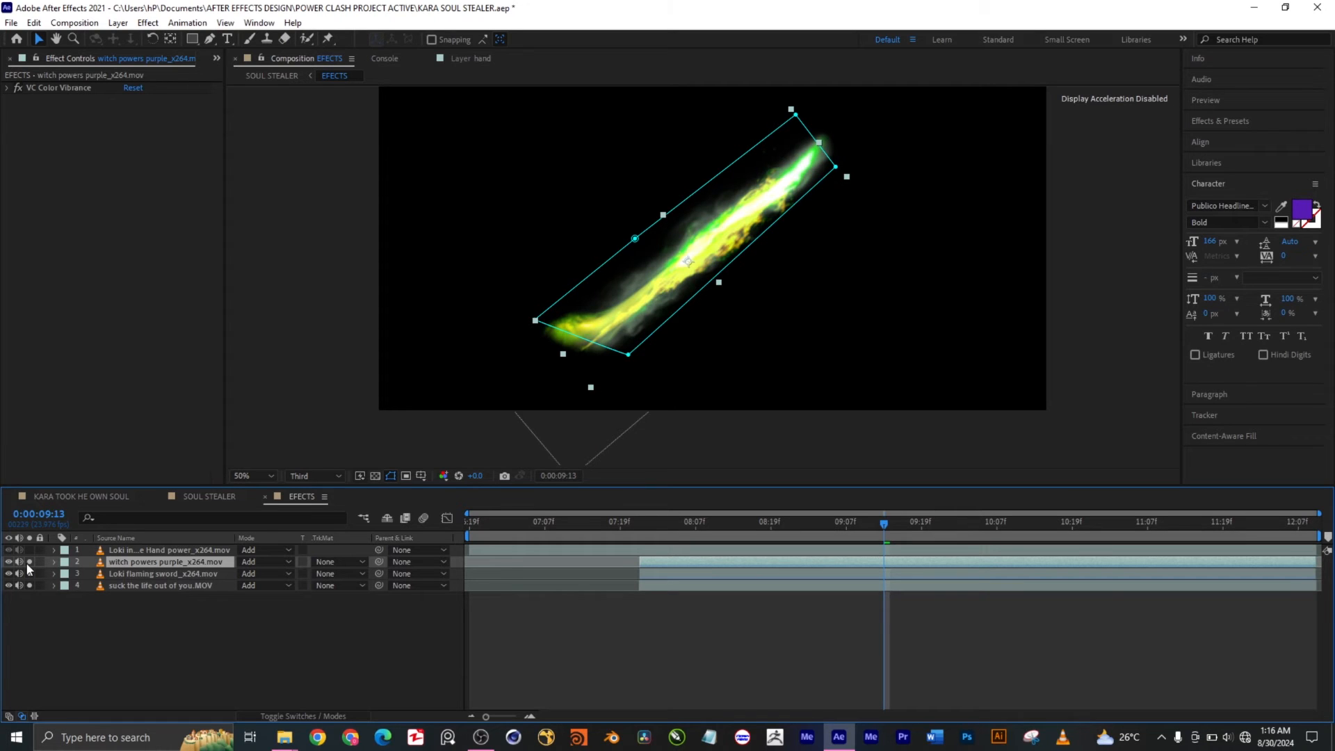
right_click(140, 561)
mouse_move(247, 385)
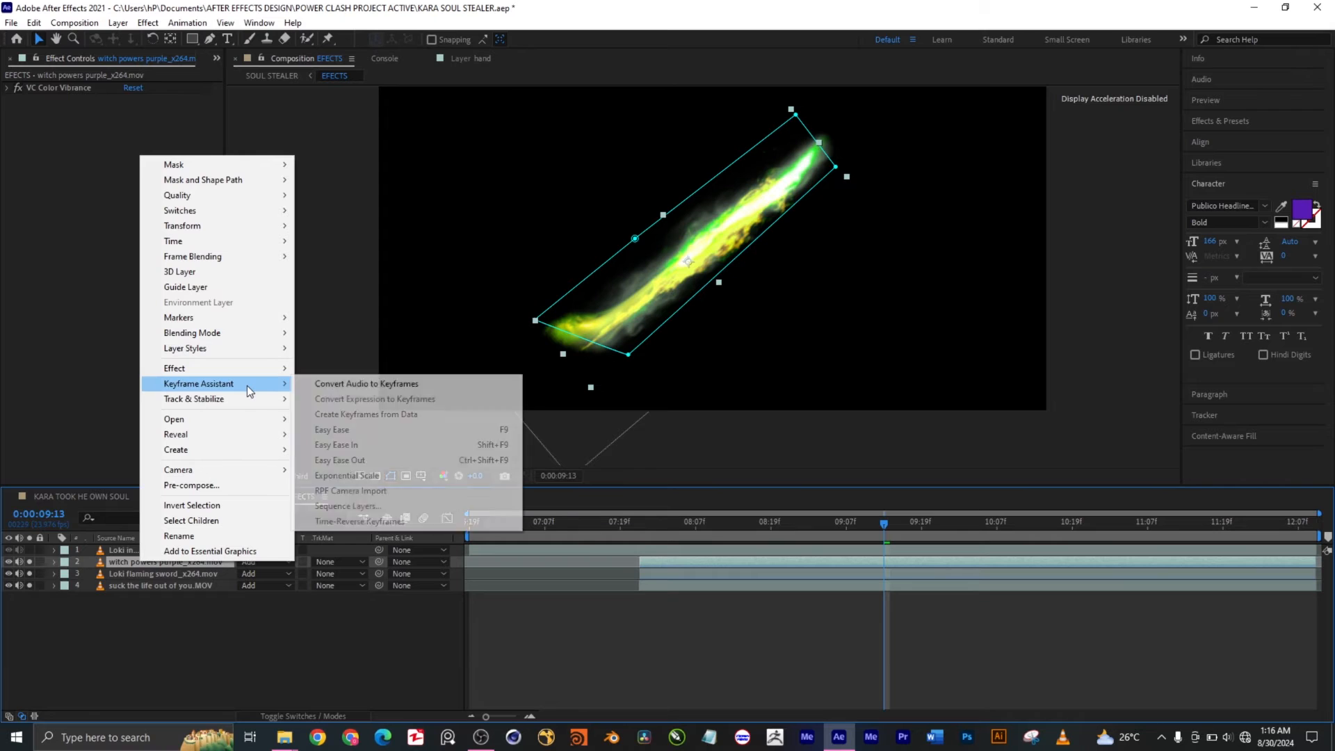
mouse_move(254, 471)
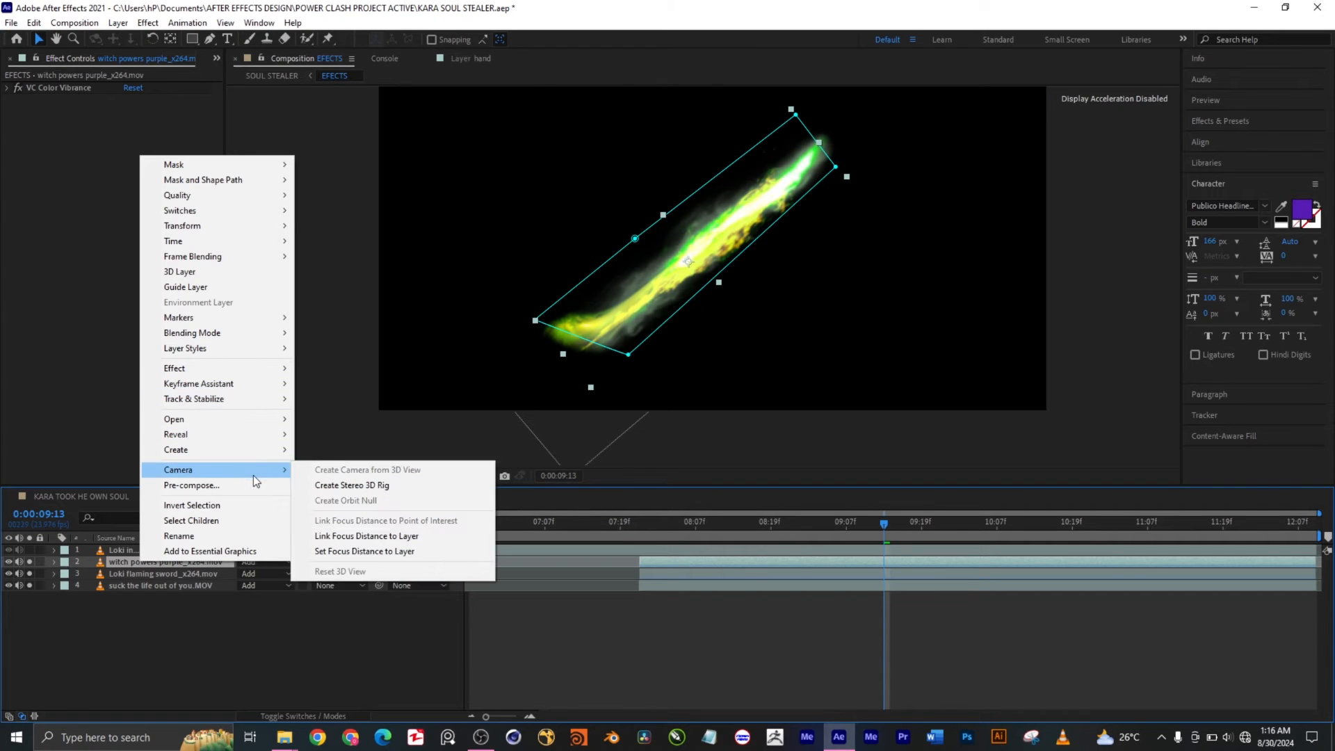
mouse_move(219, 335)
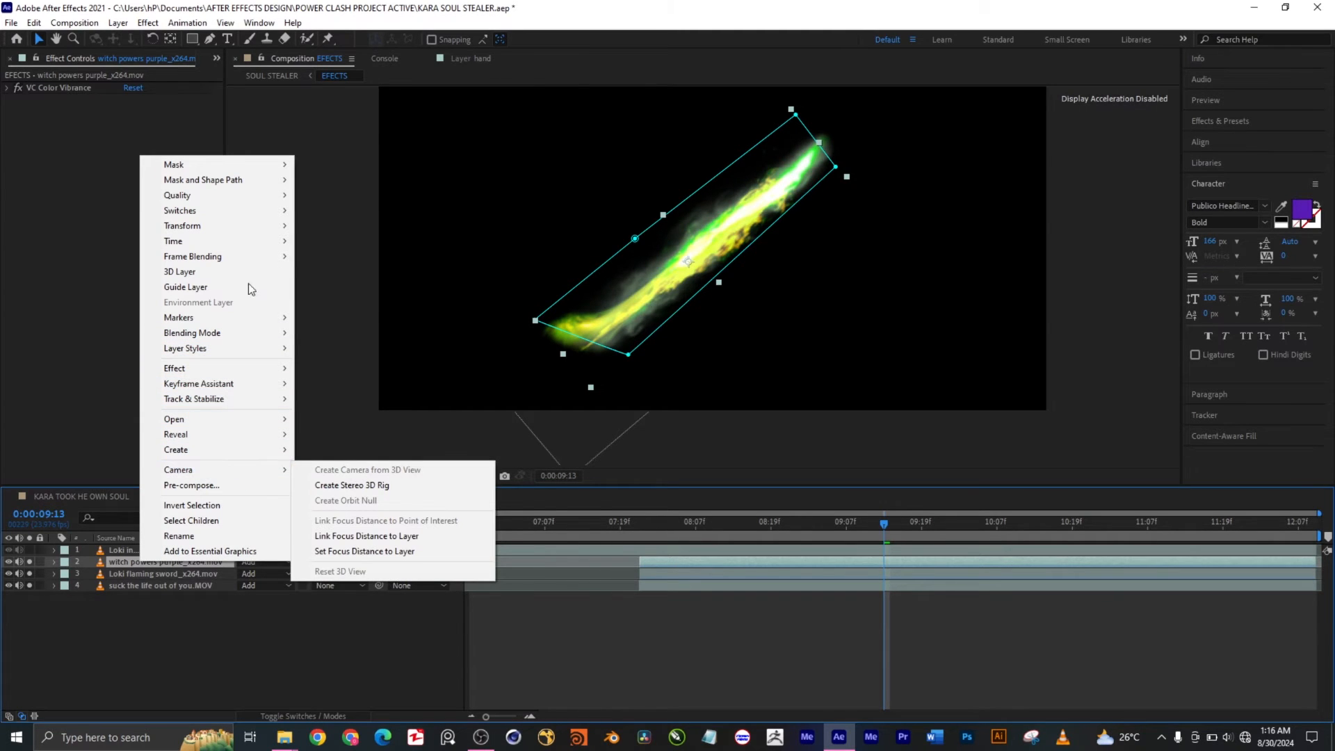
mouse_move(262, 245)
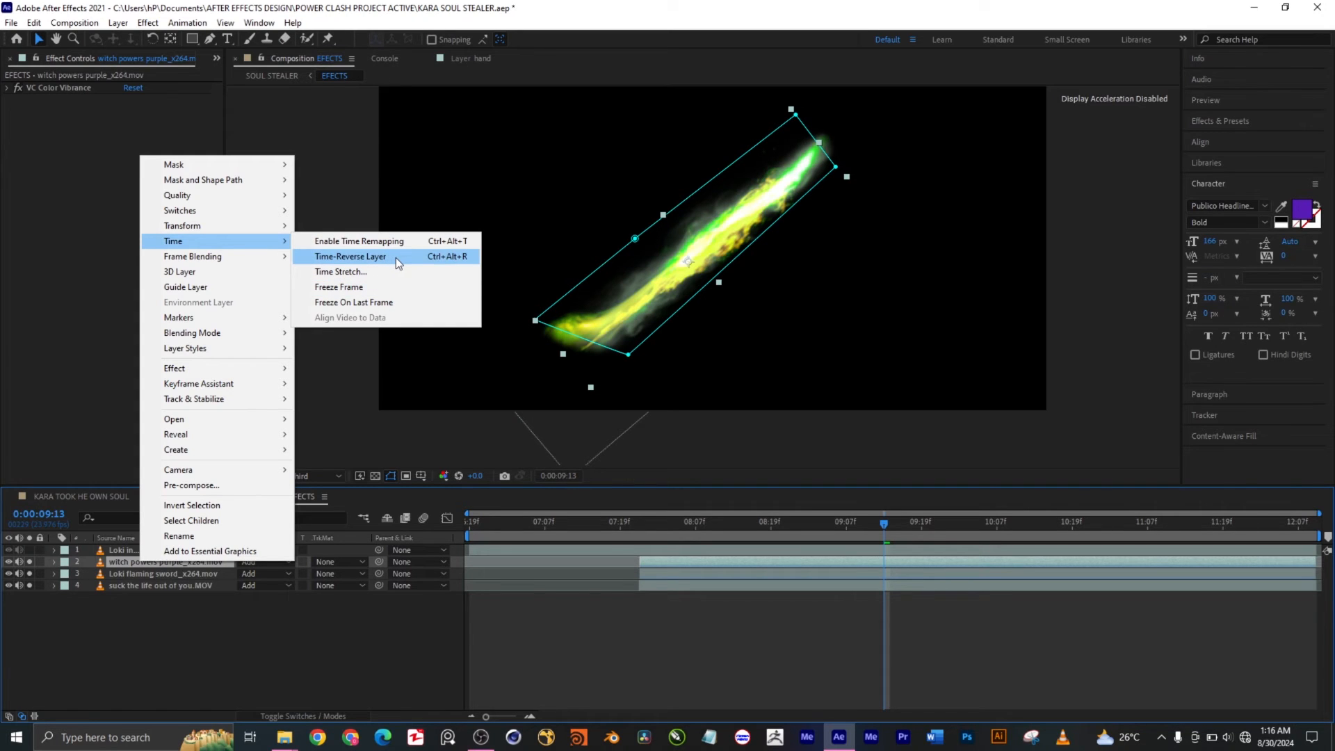
left_click(340, 666)
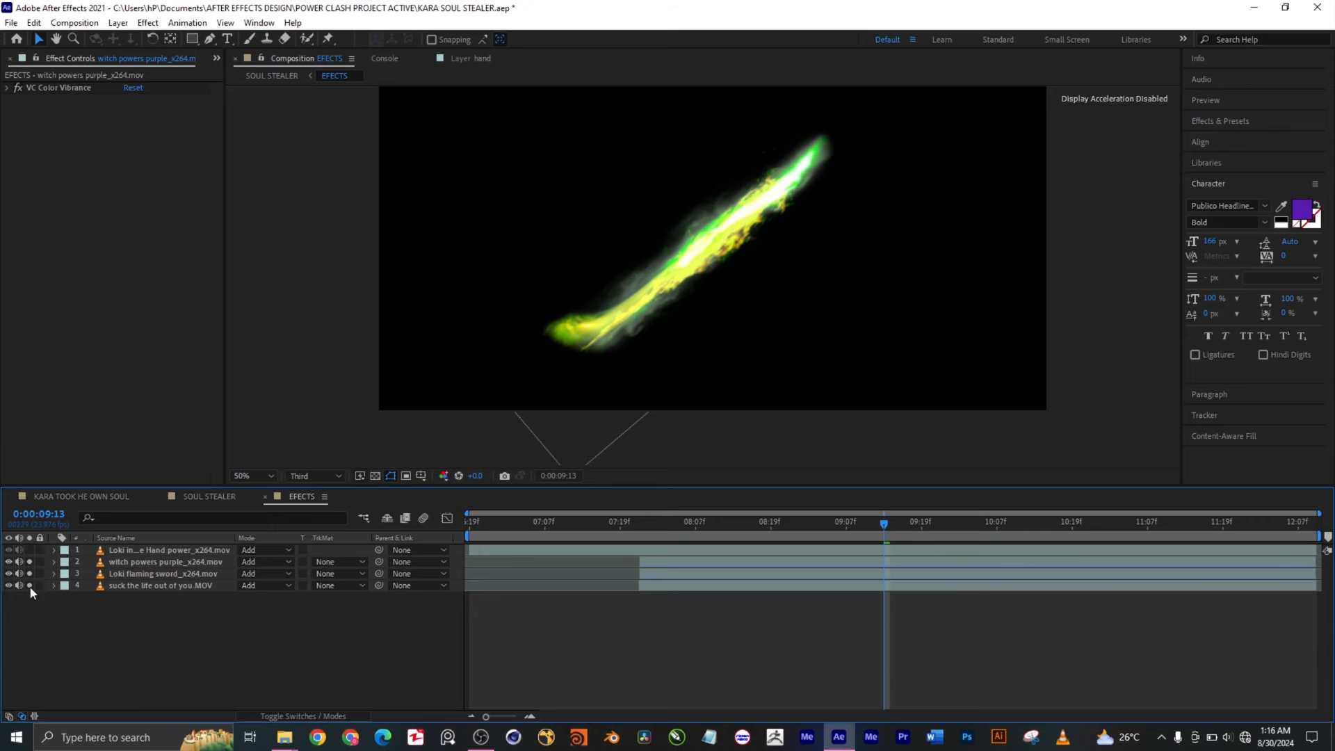
Add the Loki intense Hand power_x264.mov layer to the soloed layers
left_click(29, 550)
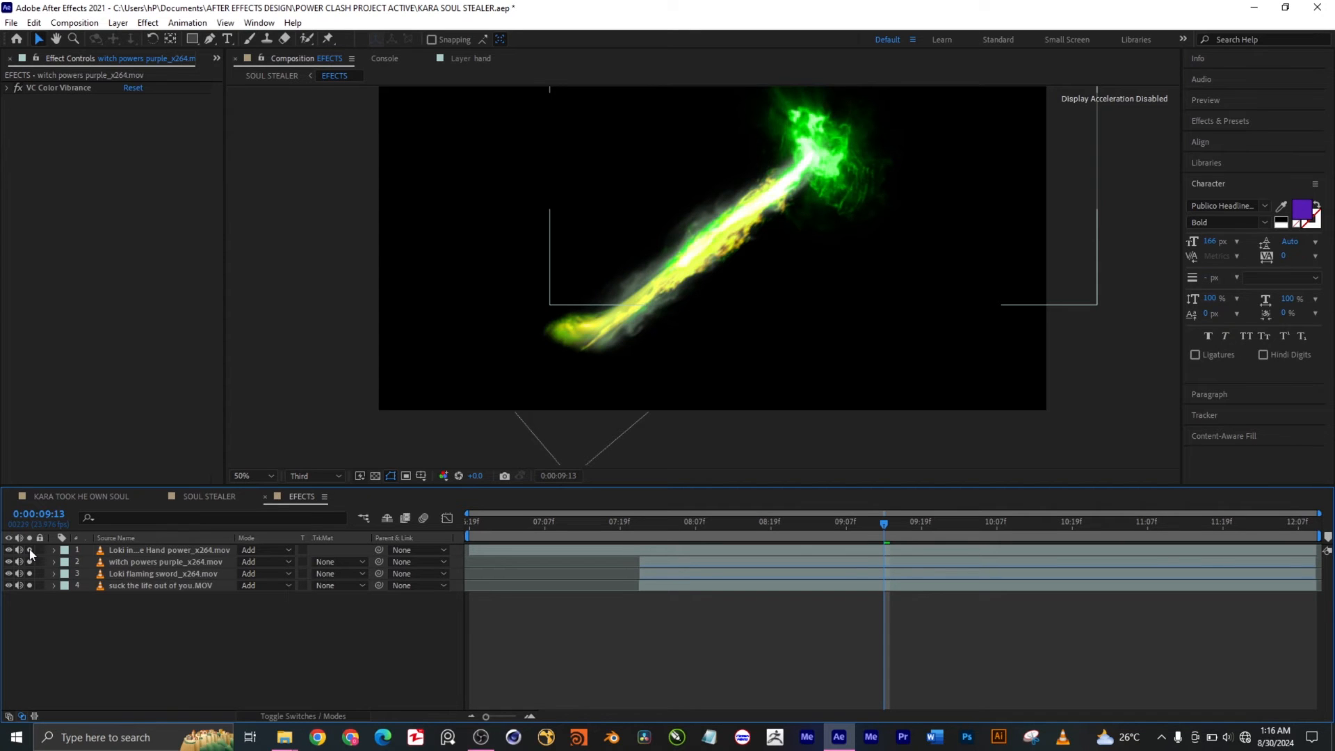
Examine the green hand end of the beam up close and the Loki intense Hand power_x264.mov layer's VC Color Vibrance settings
scroll(867, 129, "up", 2)
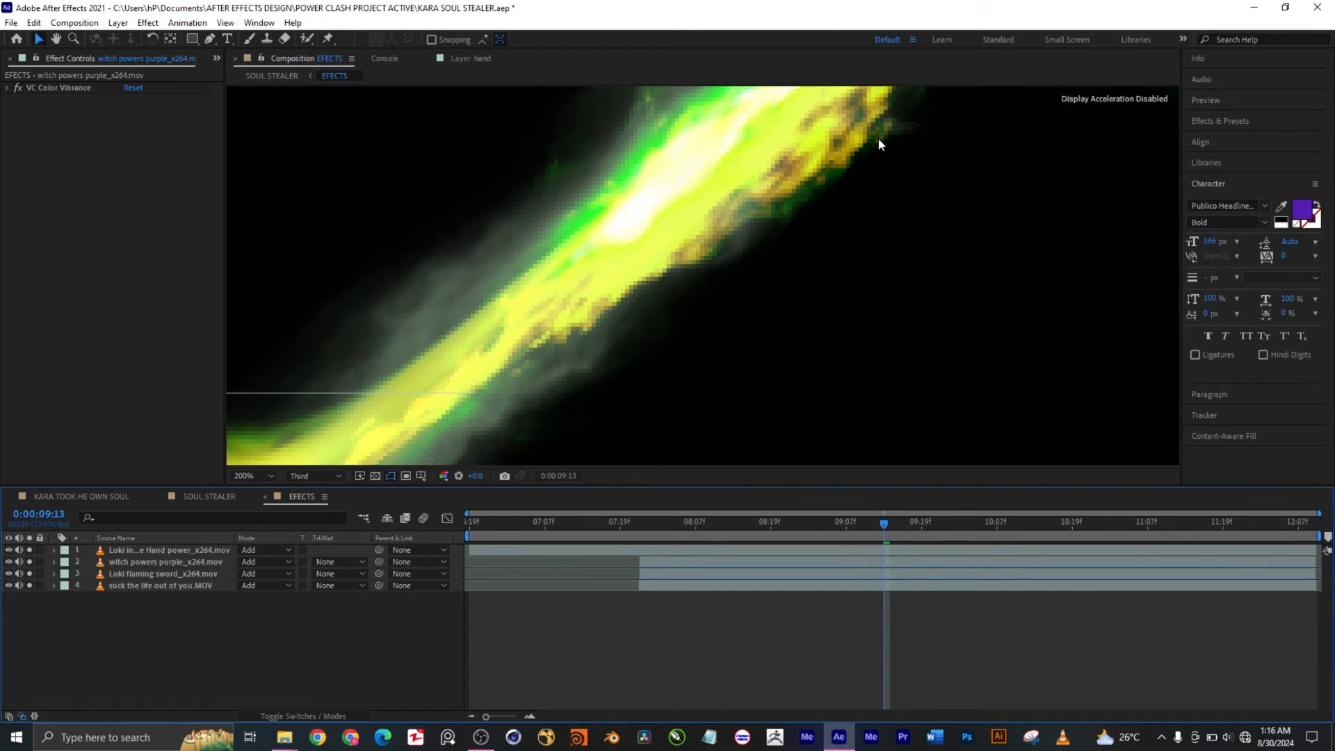
left_click_drag(924, 183, 853, 408)
left_click_drag(1025, 249, 724, 407)
key("space")
left_click_drag(833, 227, 804, 359)
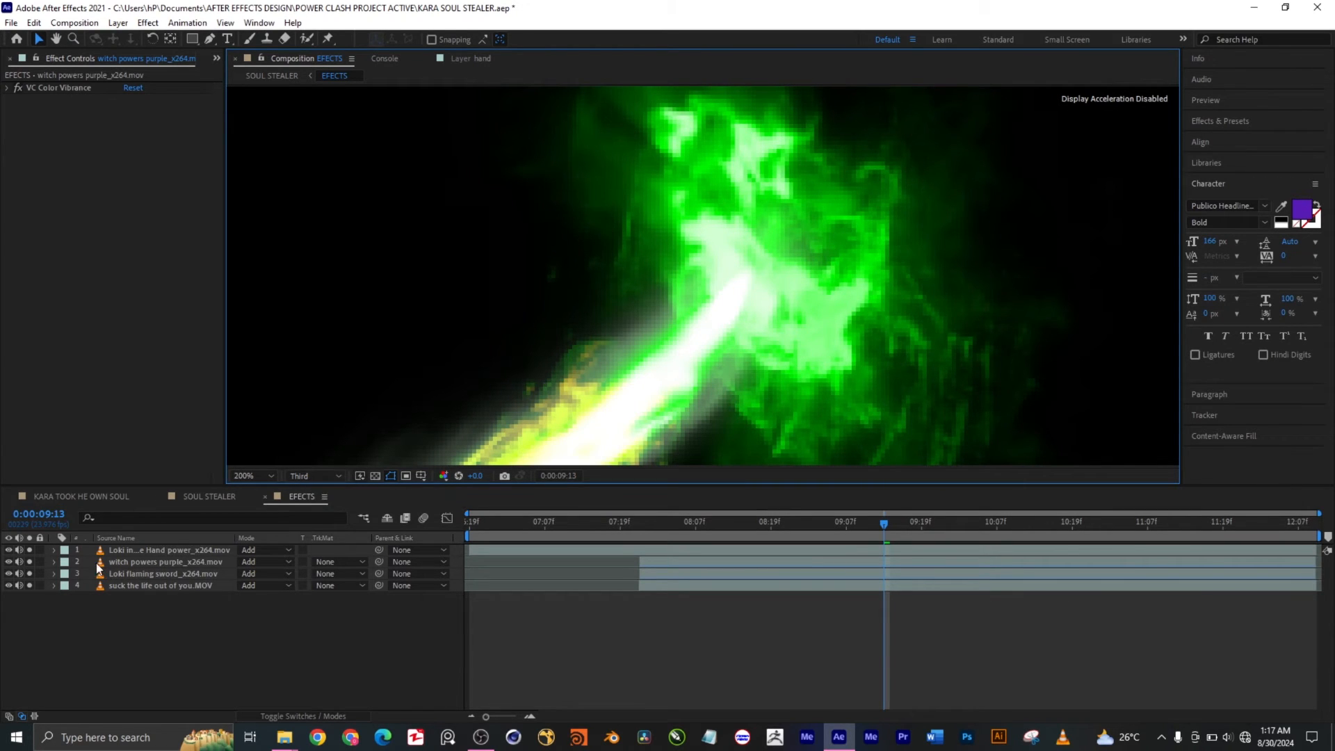
left_click(122, 553)
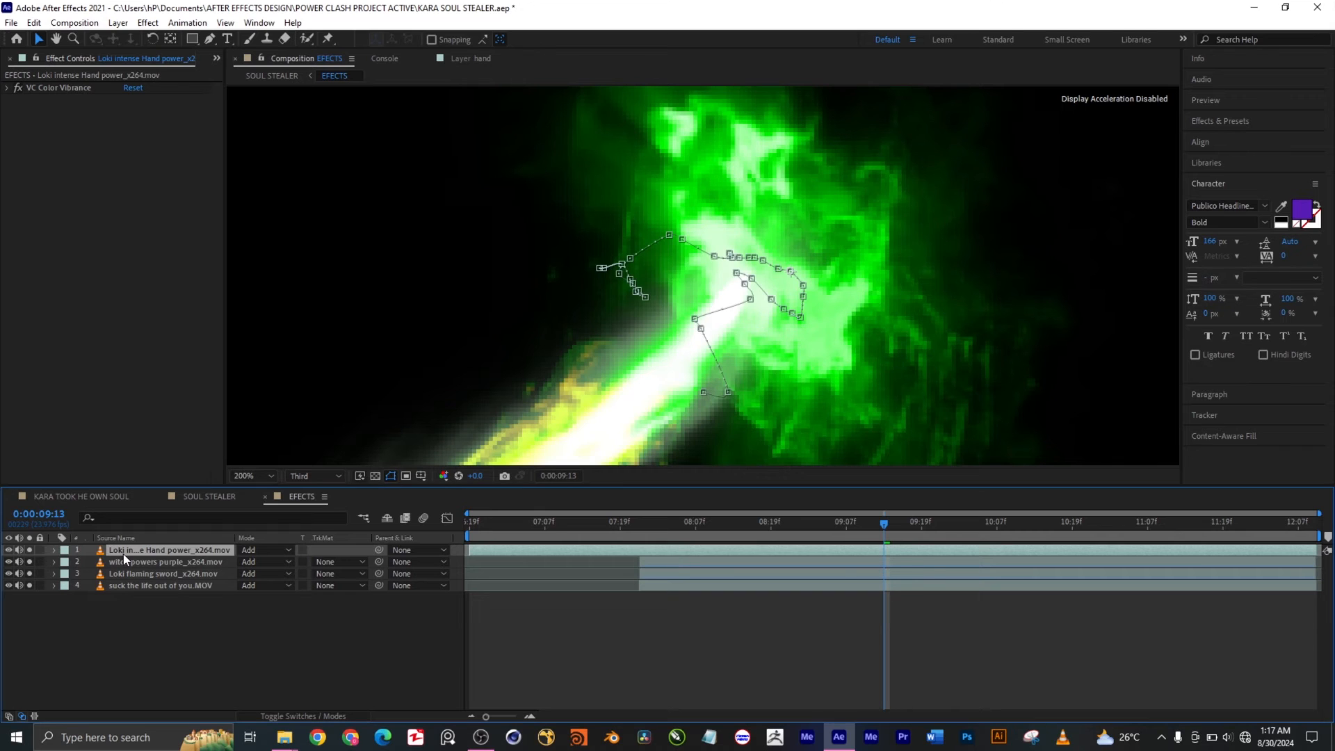
left_click(7, 89)
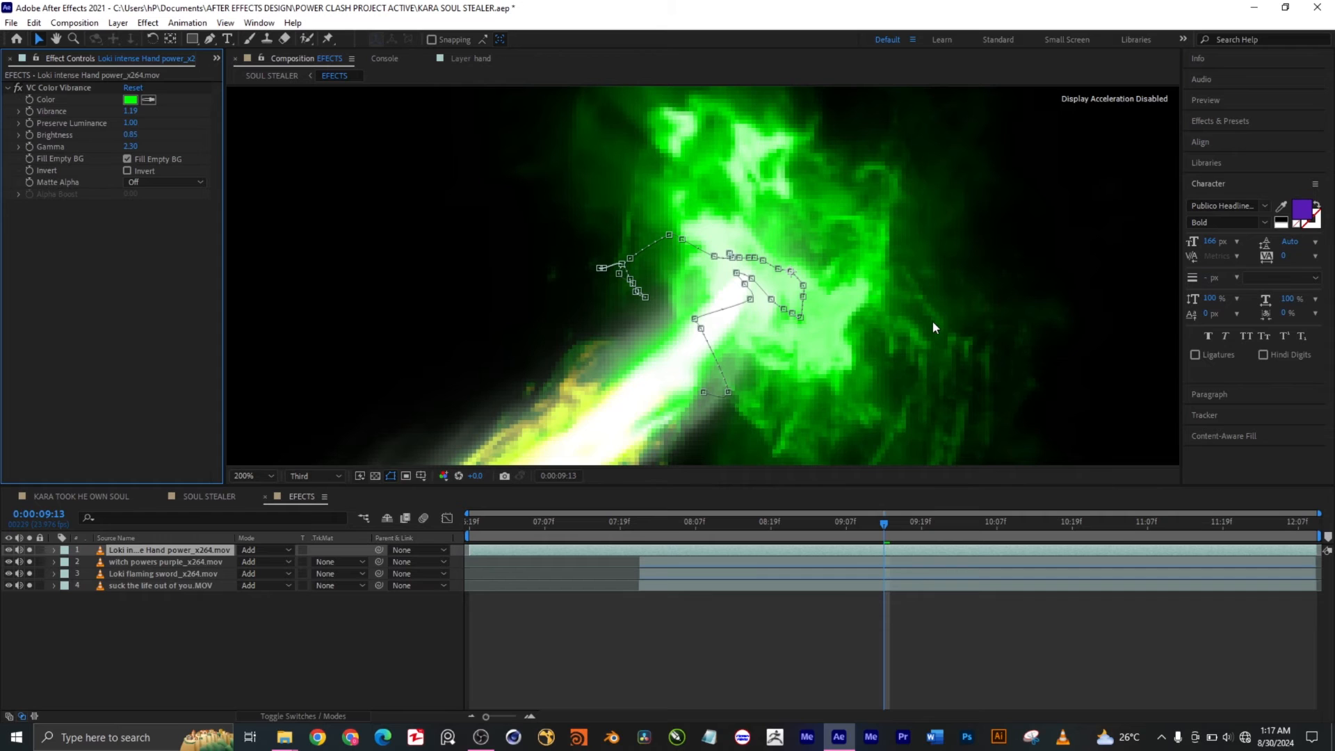
scroll(929, 323, "down", 8)
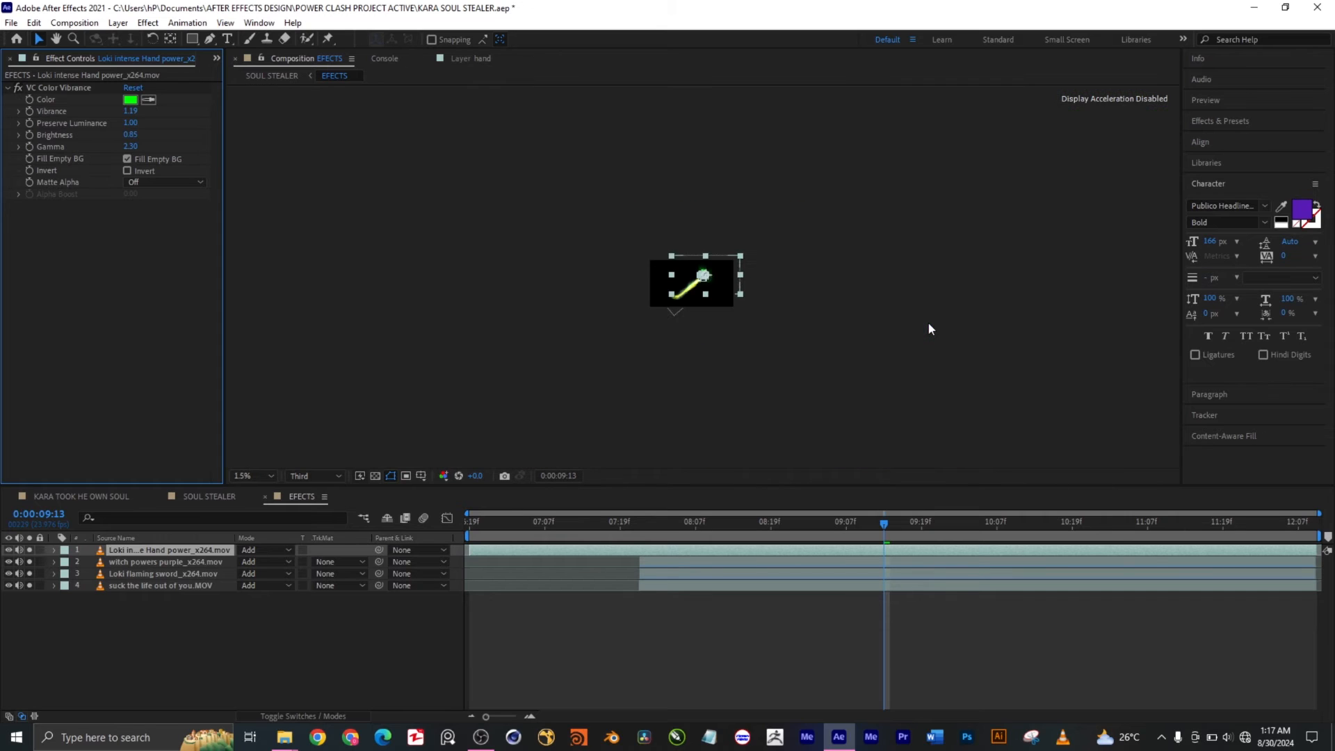
scroll(679, 286, "up", 4)
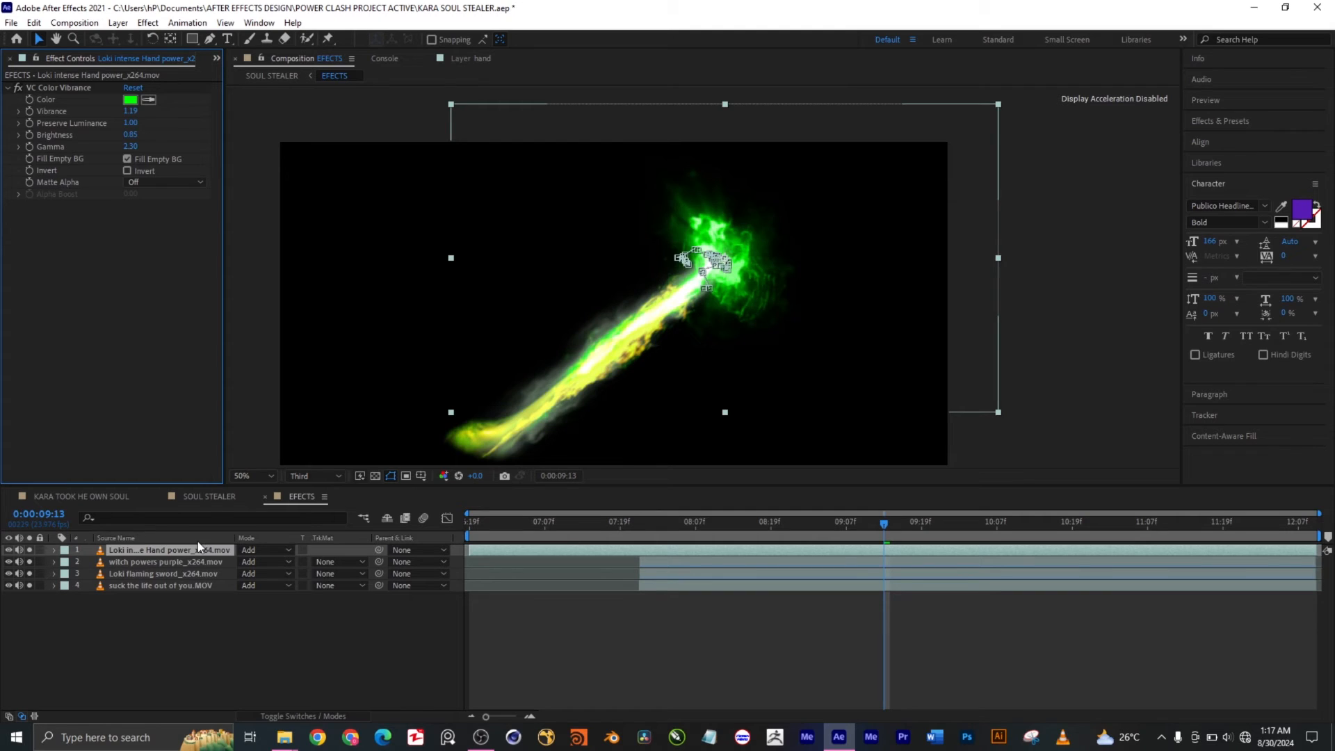
Close the EFECTS composition, return to SOUL STEALER, and examine the layers' blending modes and the beam at 0:00:10:21
left_click(264, 497)
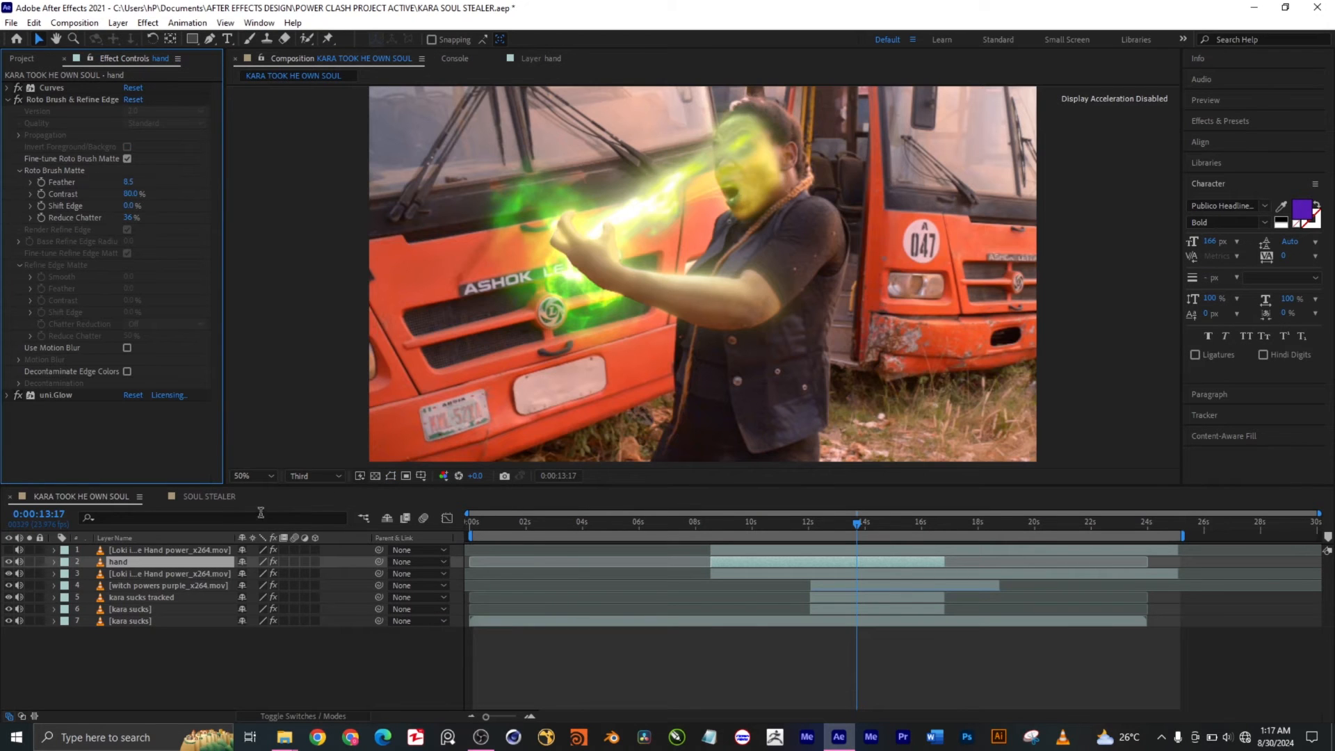
left_click(188, 498)
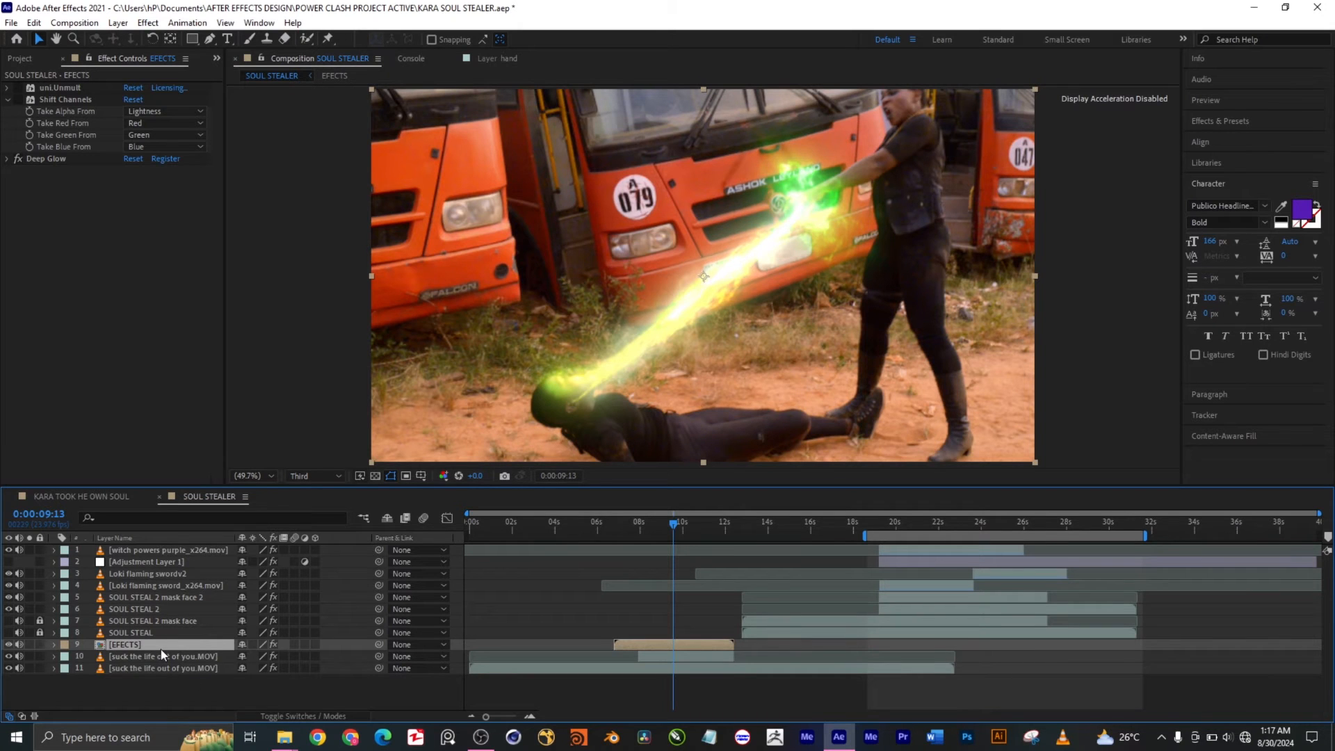
left_click(296, 715)
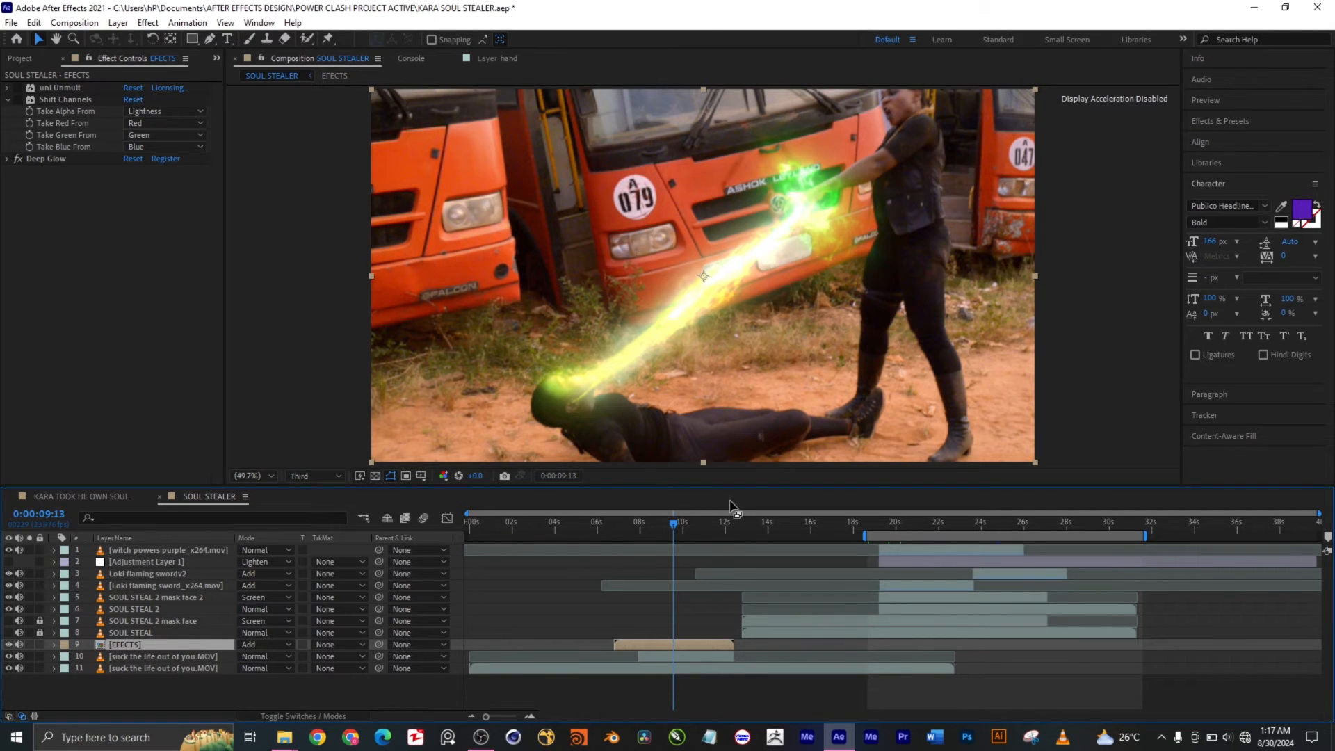
left_click(701, 529)
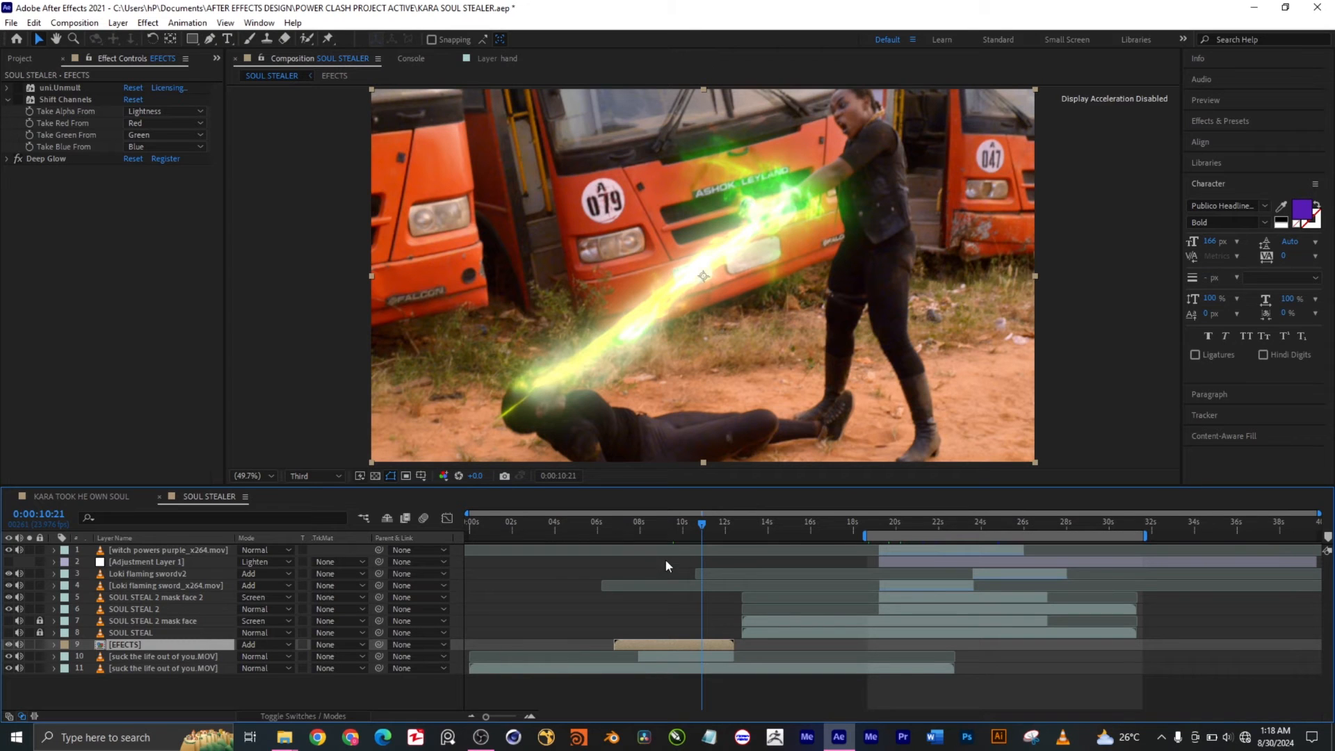
Examine the masks and effects of the SOUL STEAL 2 mask face 2 layer, viewing the shot at 0:00:20:20 and 0:00:22:21
left_click(914, 520)
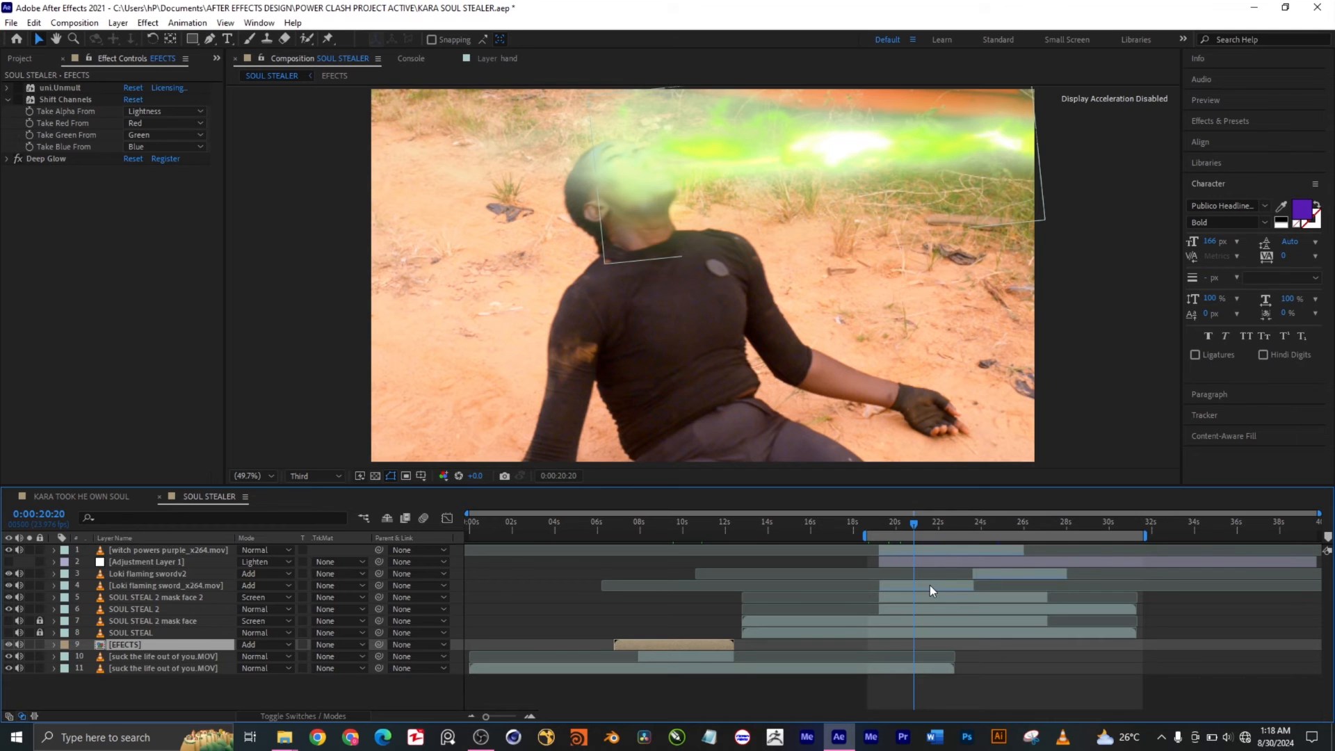
left_click(148, 600)
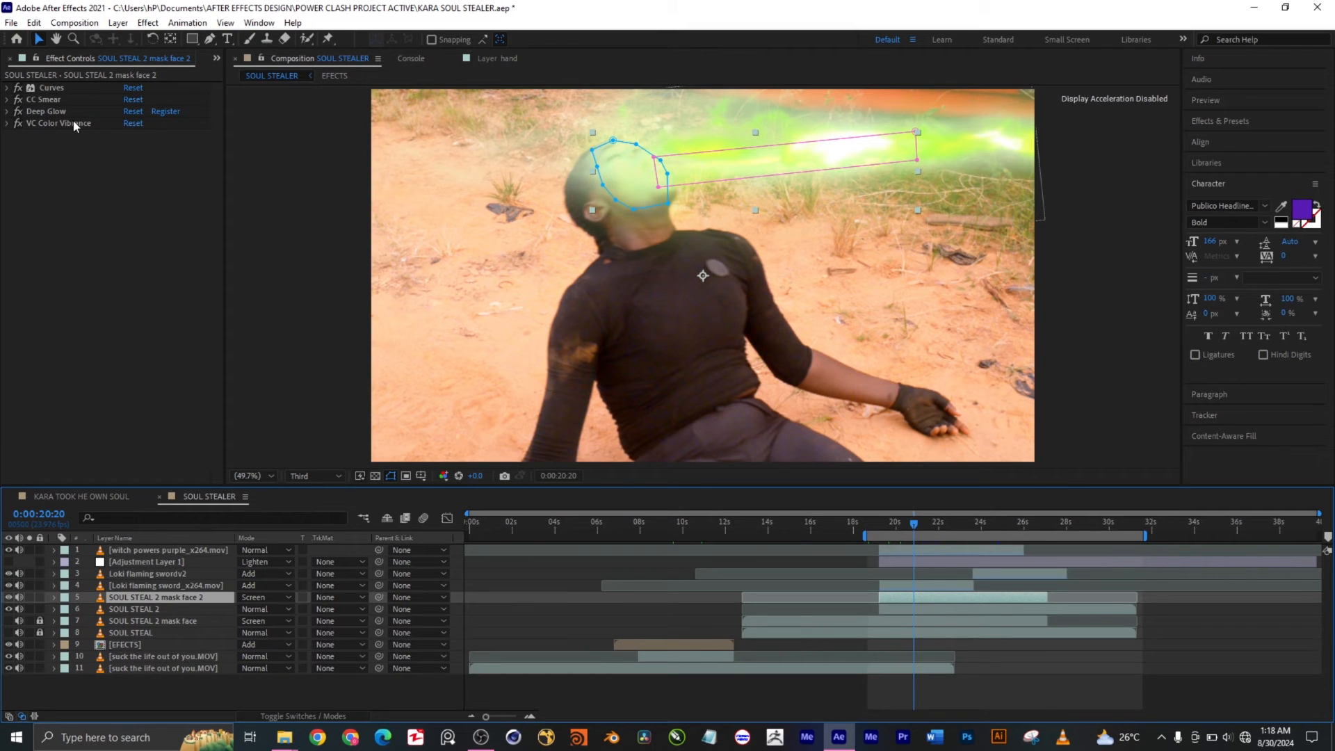
left_click(51, 117)
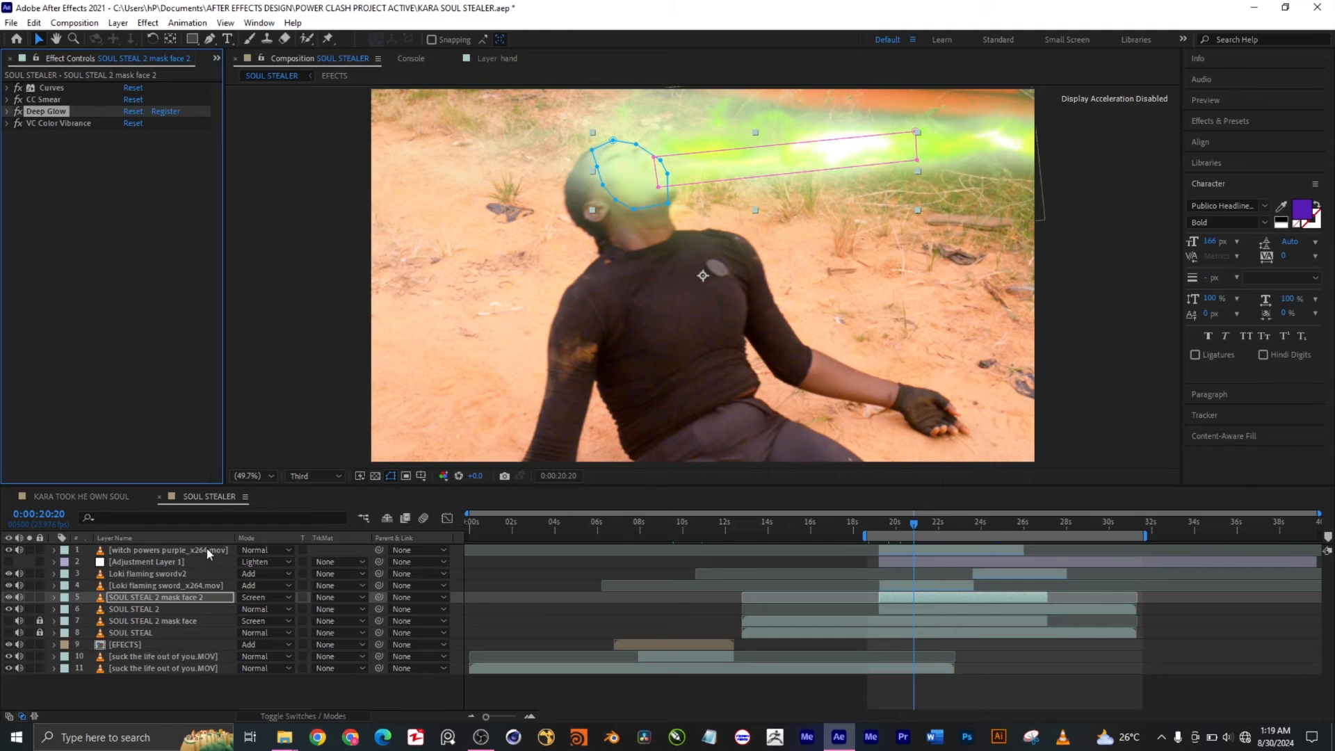
left_click(958, 529)
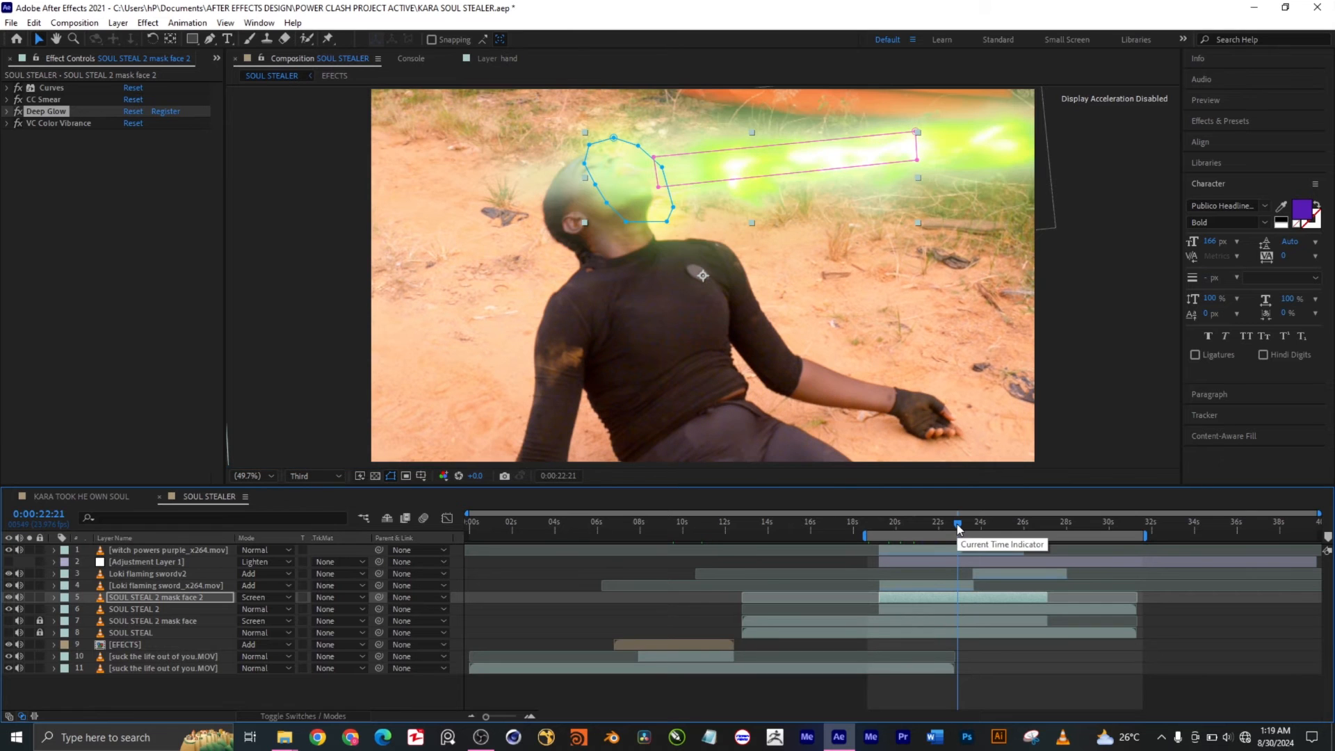
Switch to the KARA TOOK HE OWN SOUL composition and examine the effects on the two kara sucks layers
left_click(62, 494)
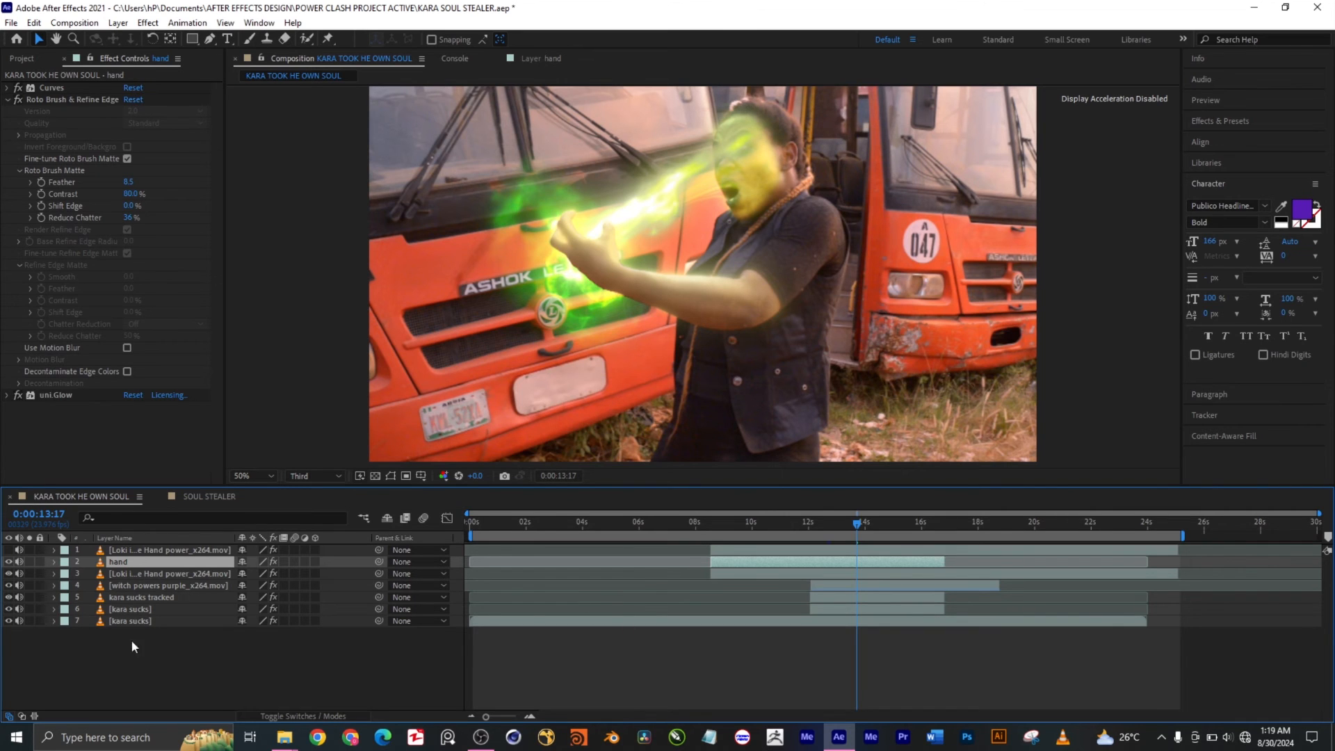
left_click(110, 621)
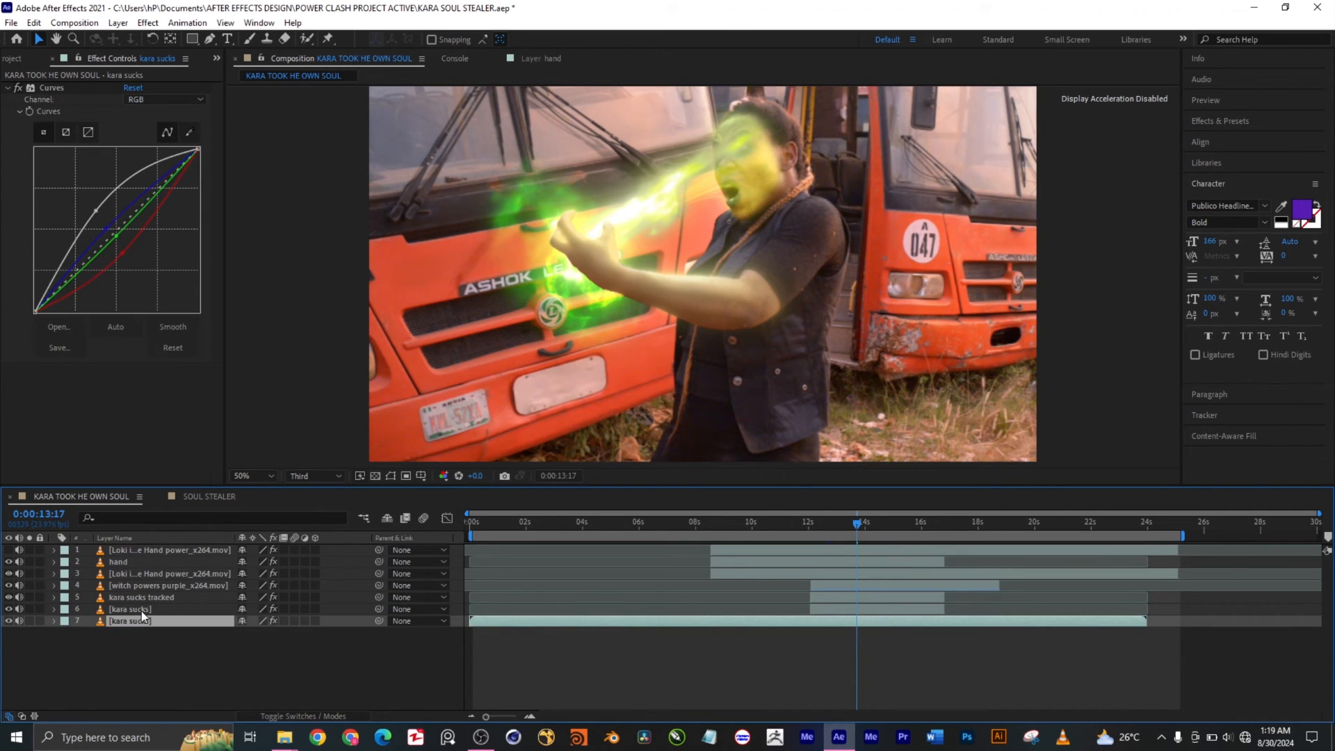
left_click(141, 610)
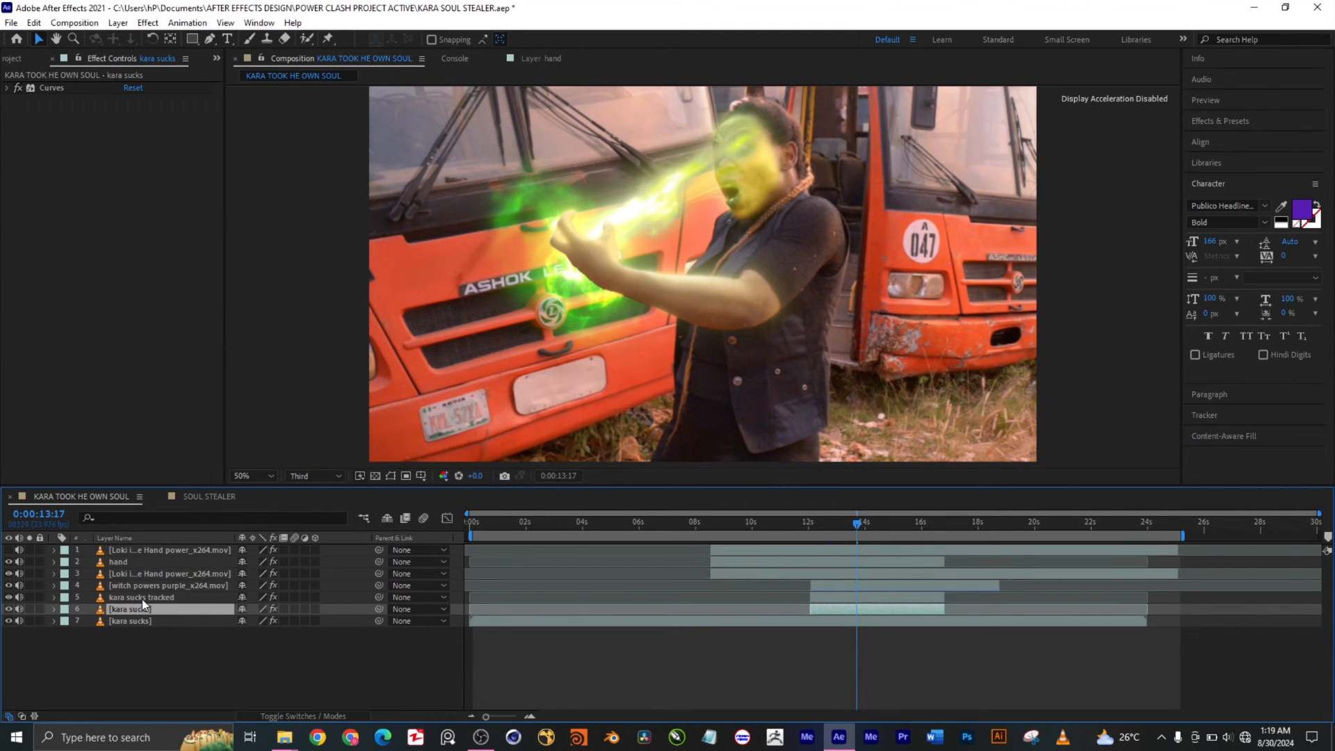
Solo the kara sucks tracked layer, collapse its effect settings, and compare the smeared face with Deep Glow off and on
left_click(144, 598)
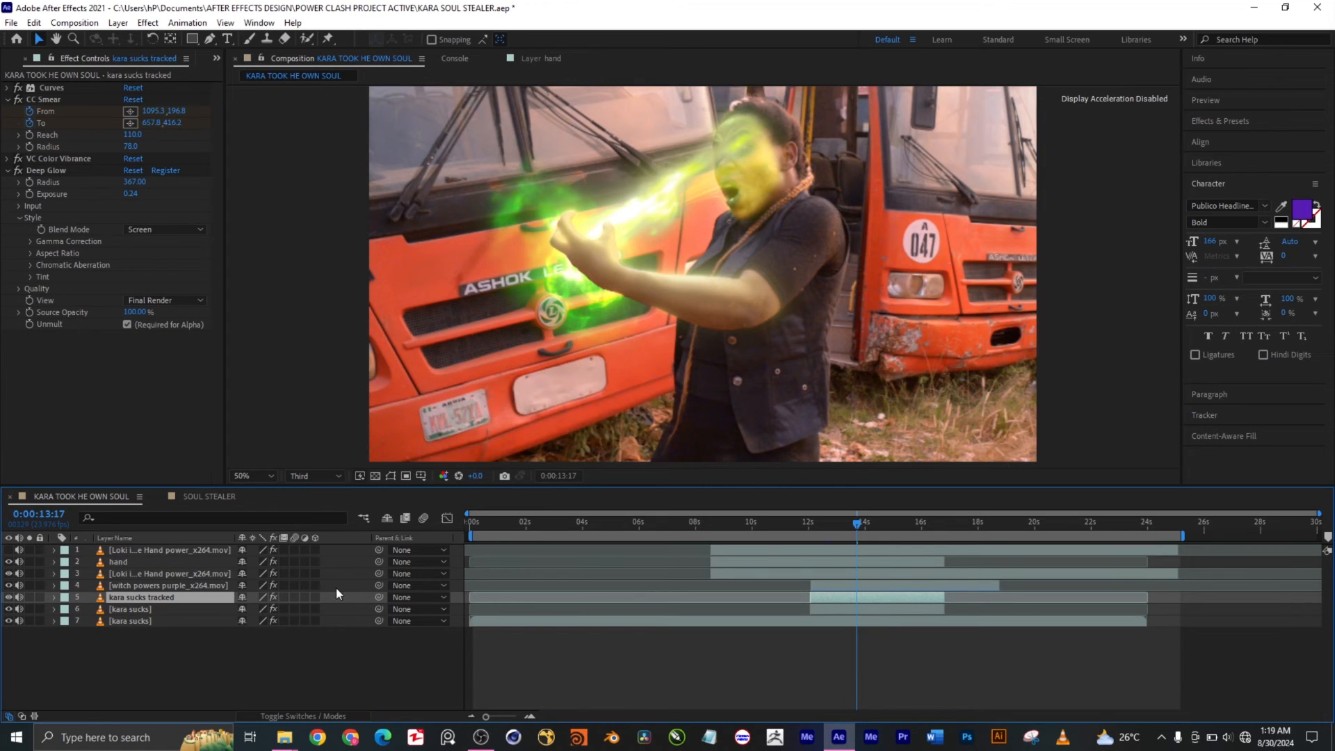
left_click(30, 598)
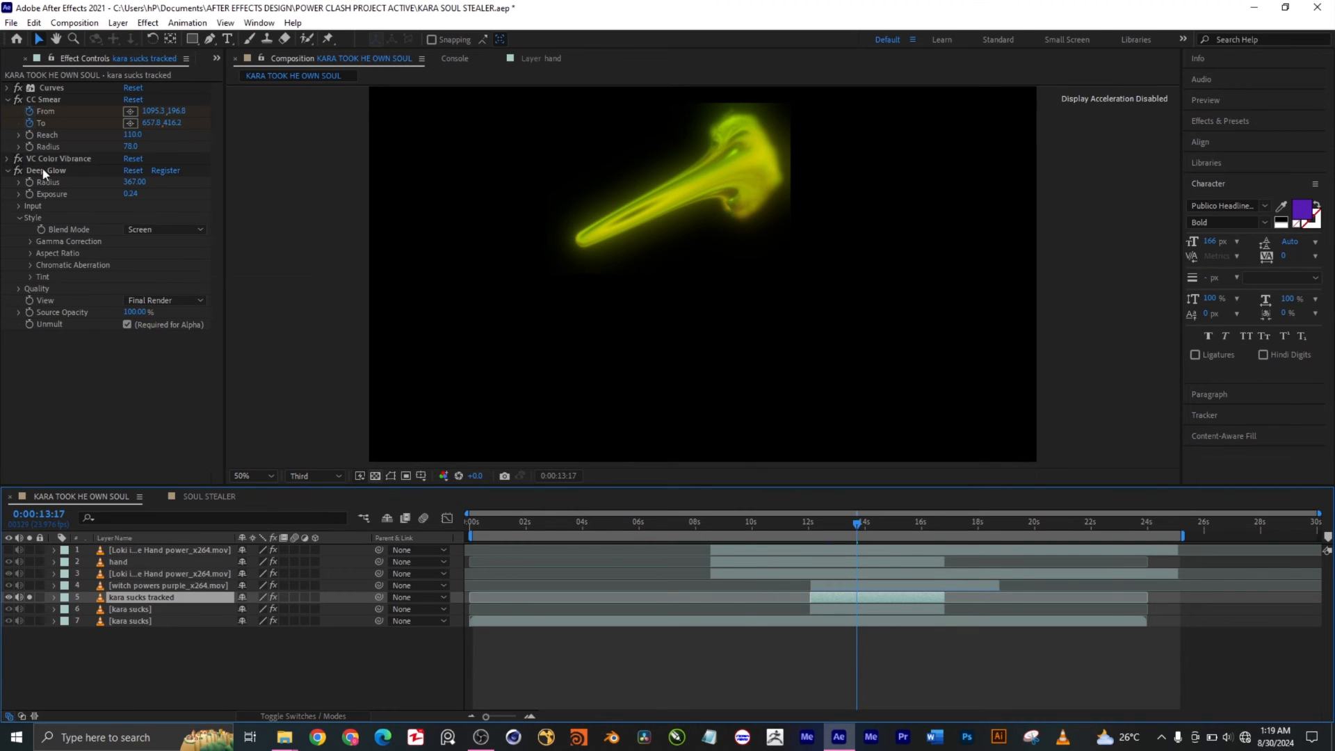
left_click(9, 100)
left_click(9, 125)
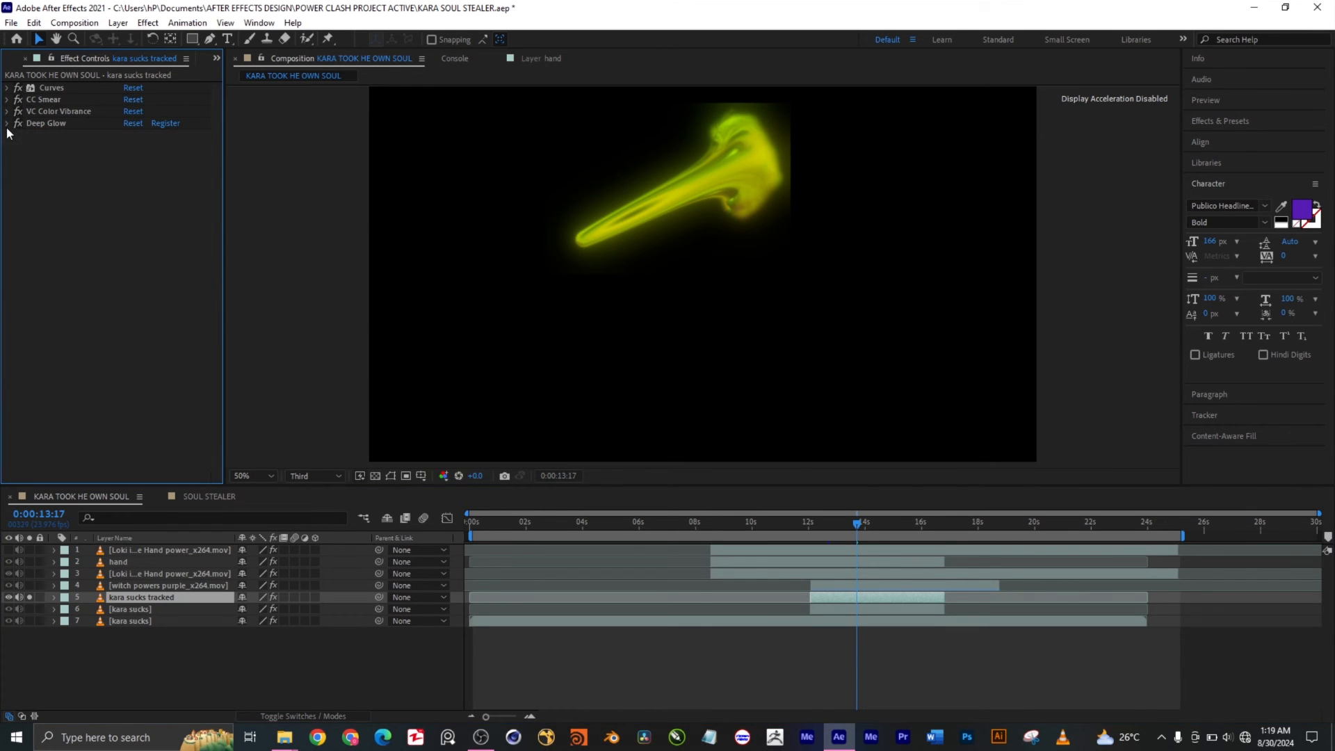
left_click(16, 123)
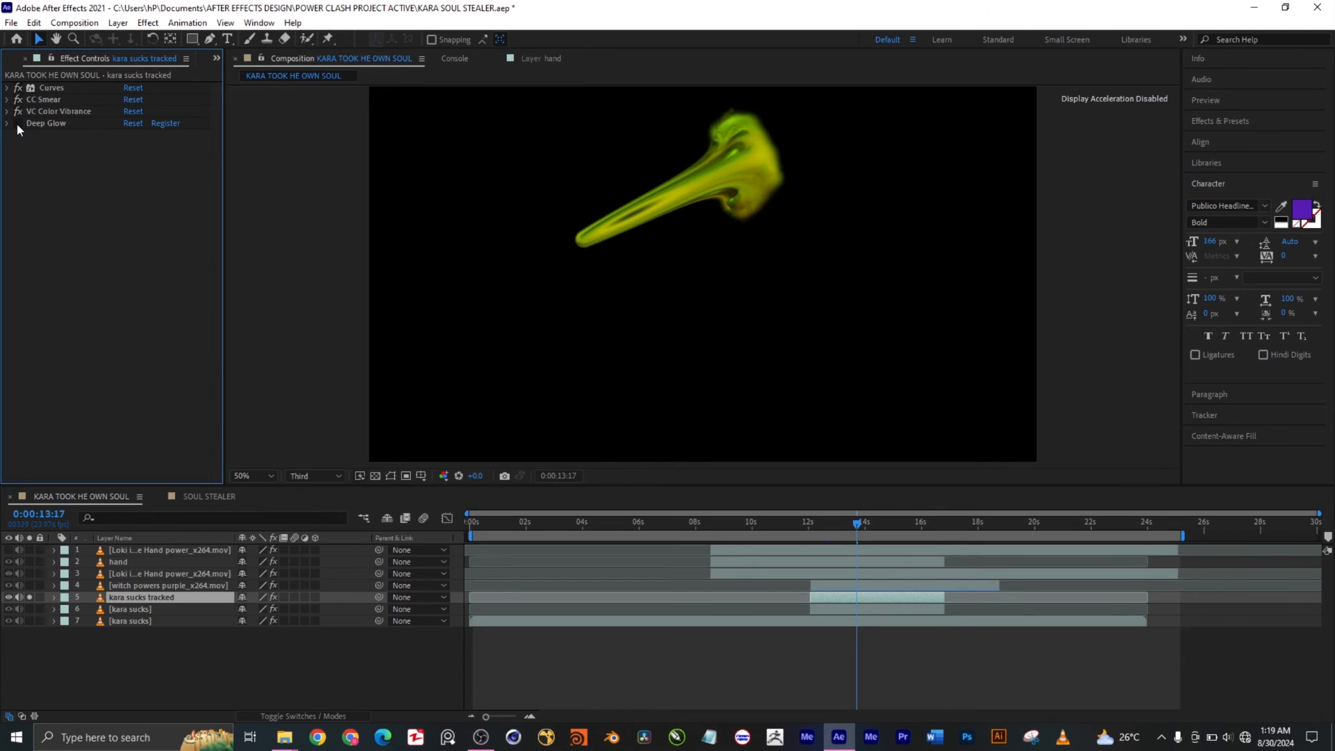
left_click(17, 123)
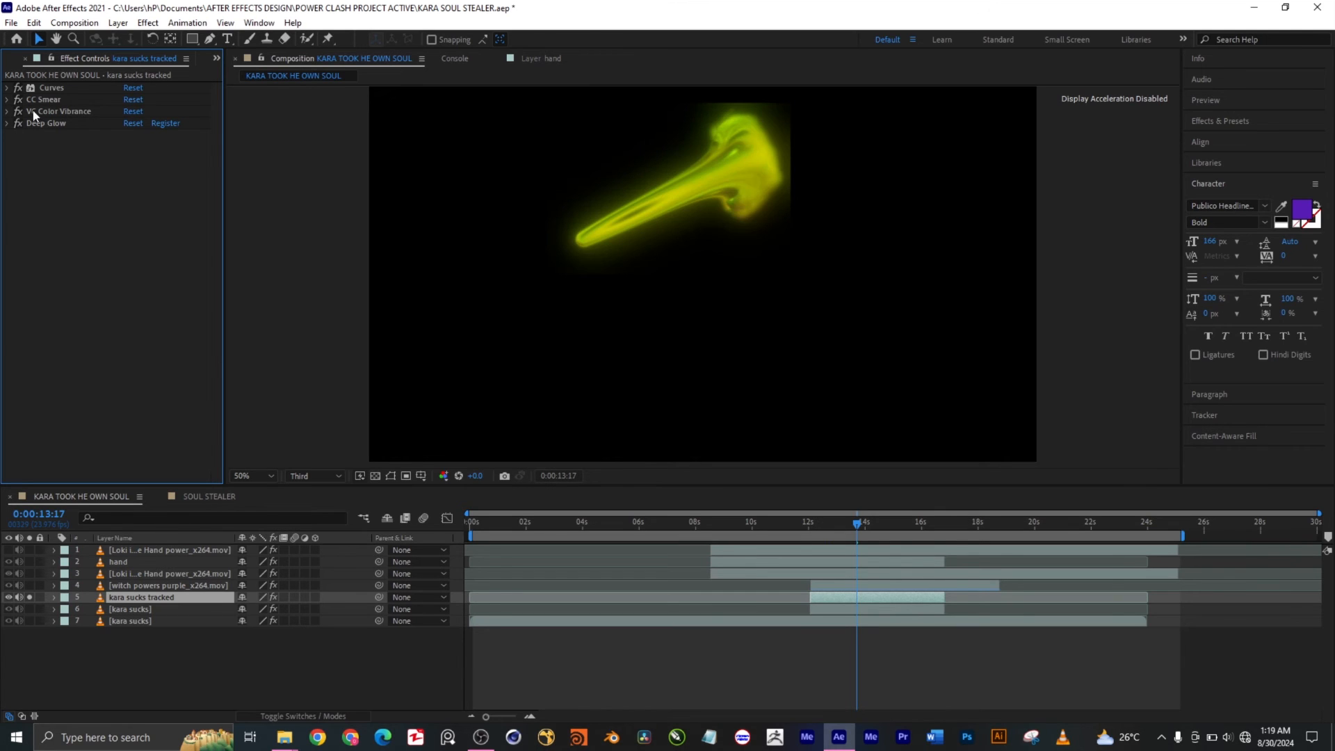
Compare the smeared face with VC Color Vibrance off and on, and examine the CC Smear settings
left_click(17, 112)
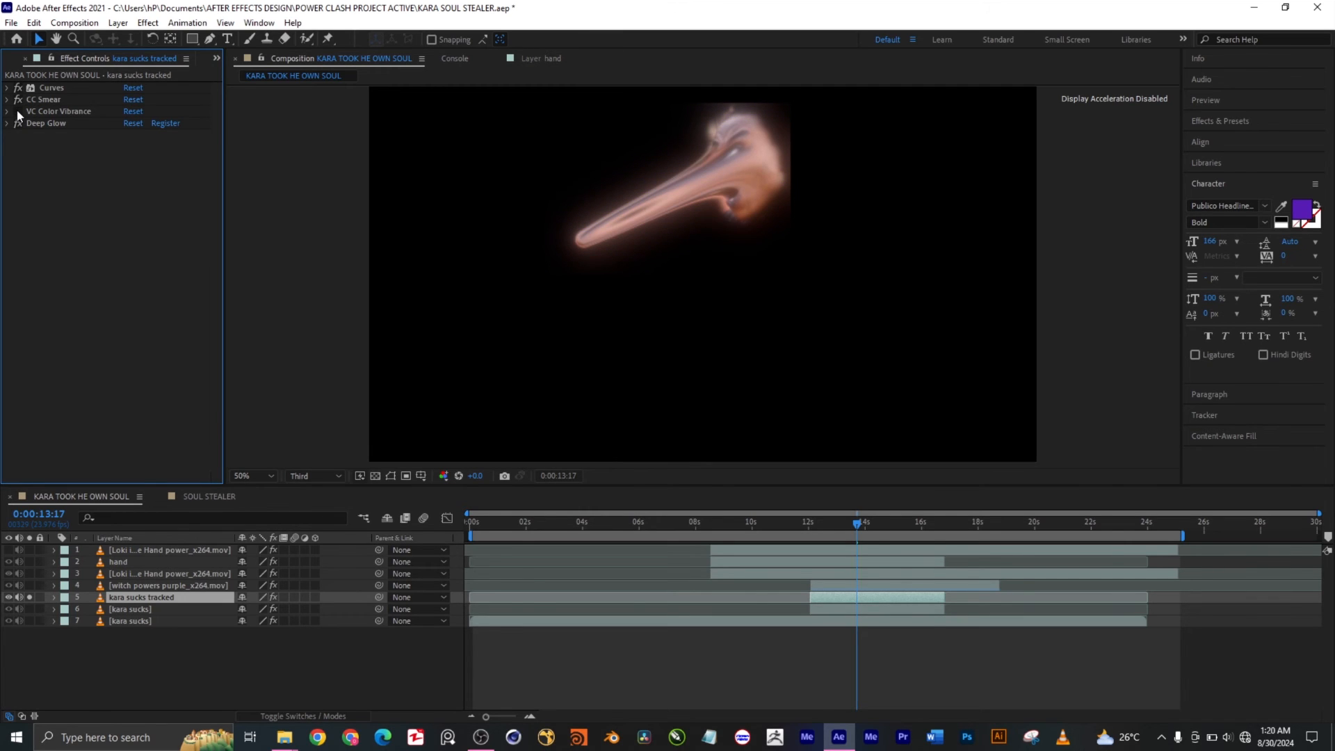
left_click(17, 112)
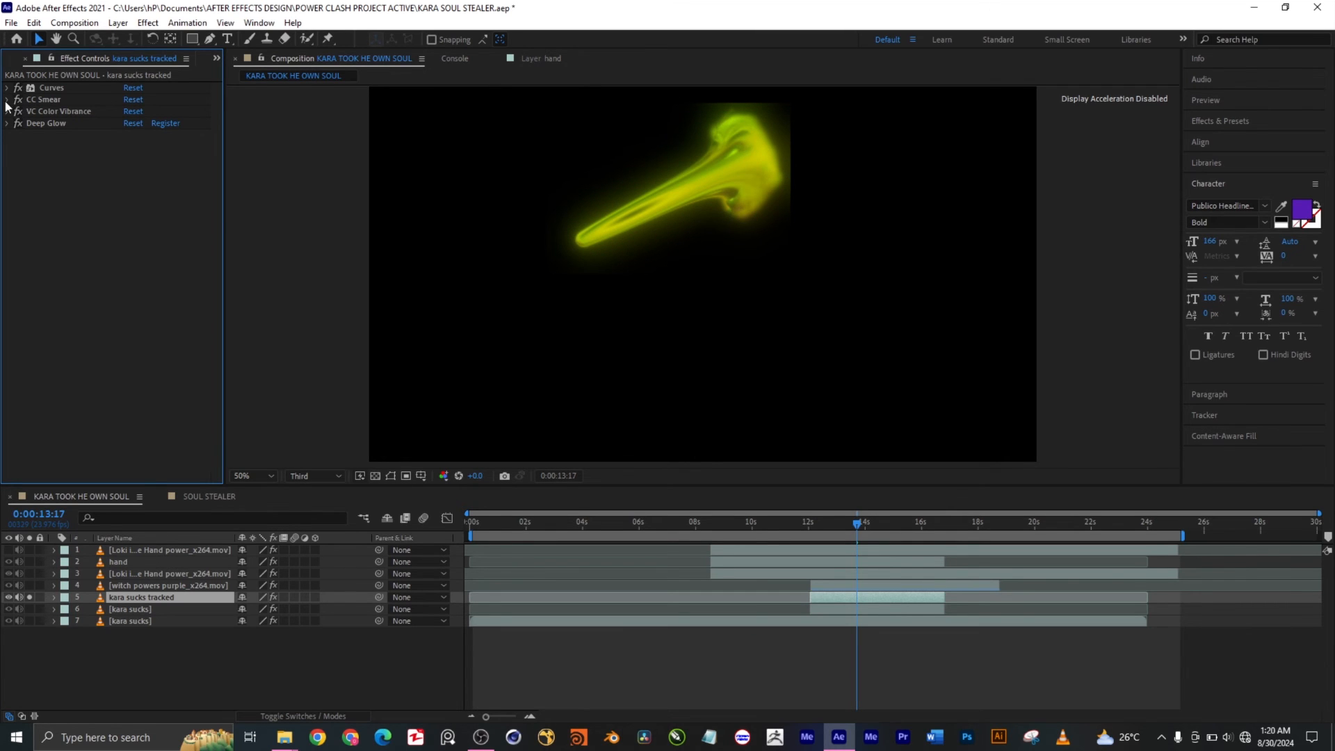
left_click(8, 101)
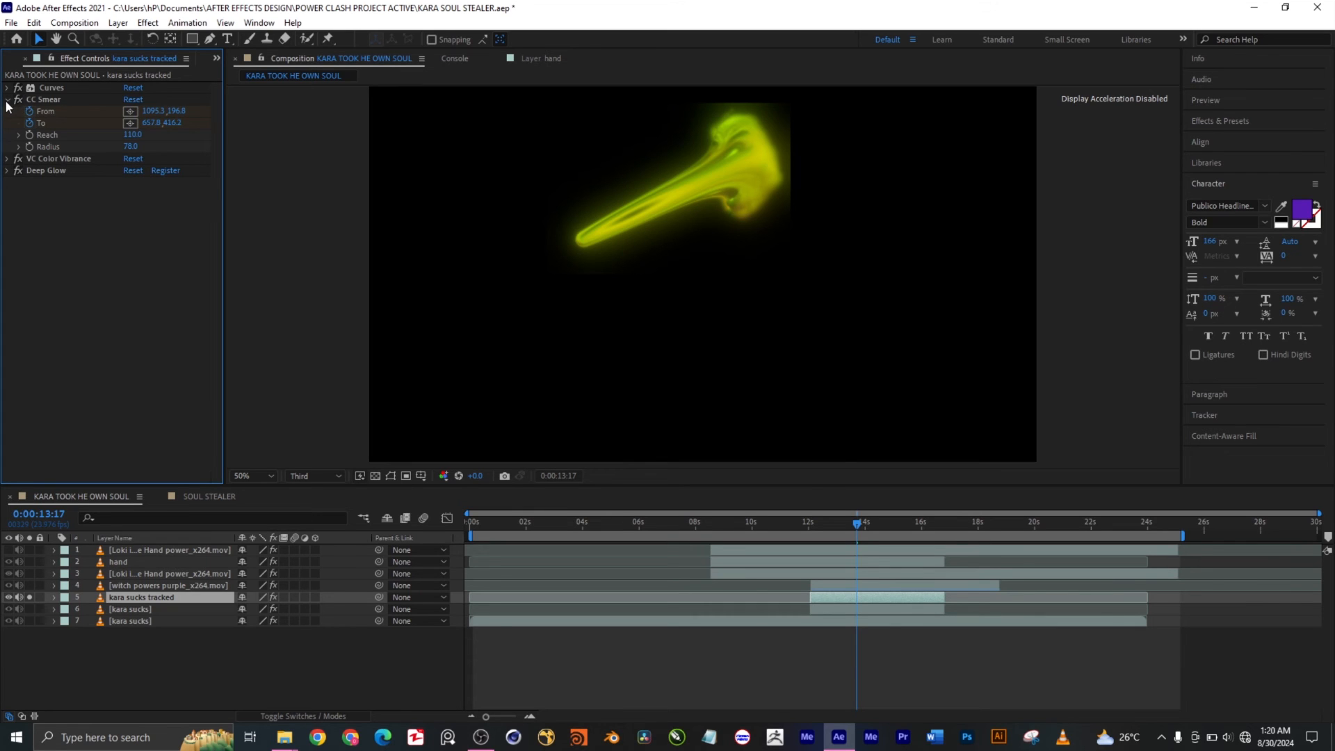
left_click(8, 101)
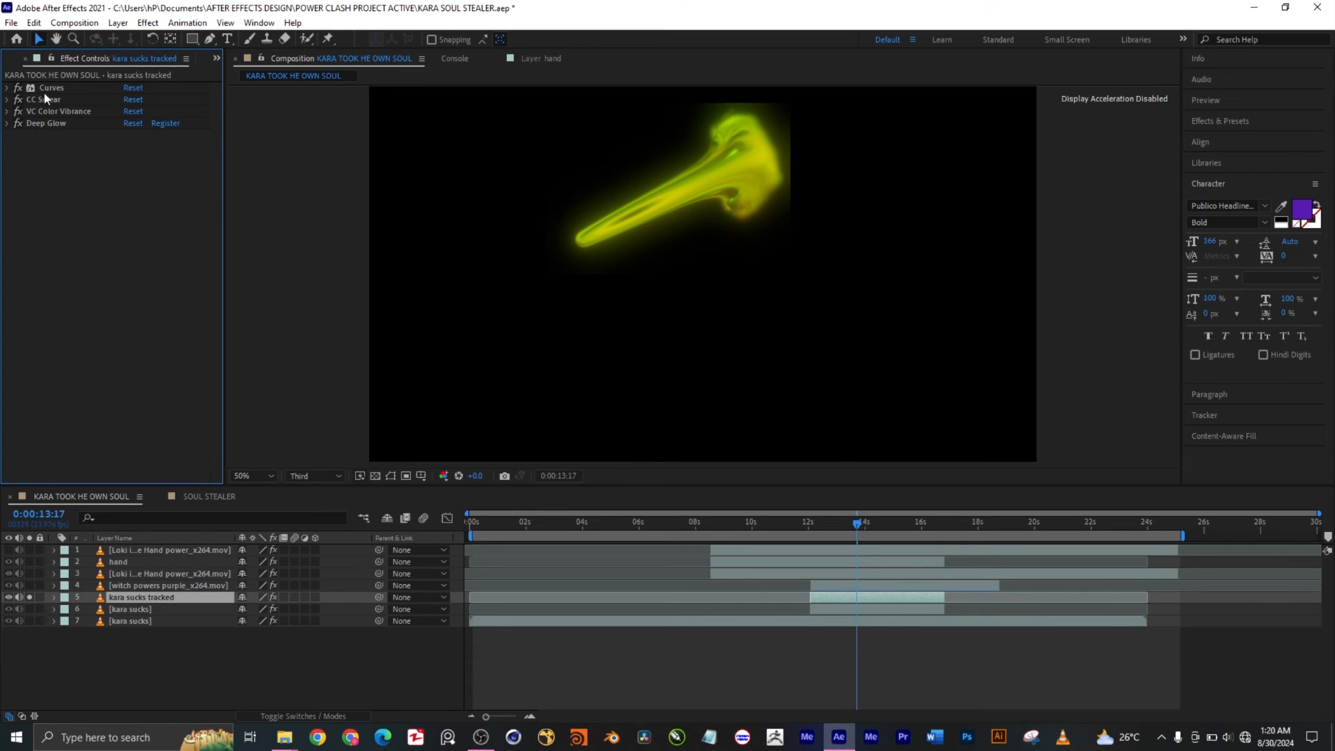
View the smeared face at 0:00:14:07 and 0:00:15:10, and examine the kara sucks tracked layer's mask path and CC Smear keyframes
left_click(874, 527)
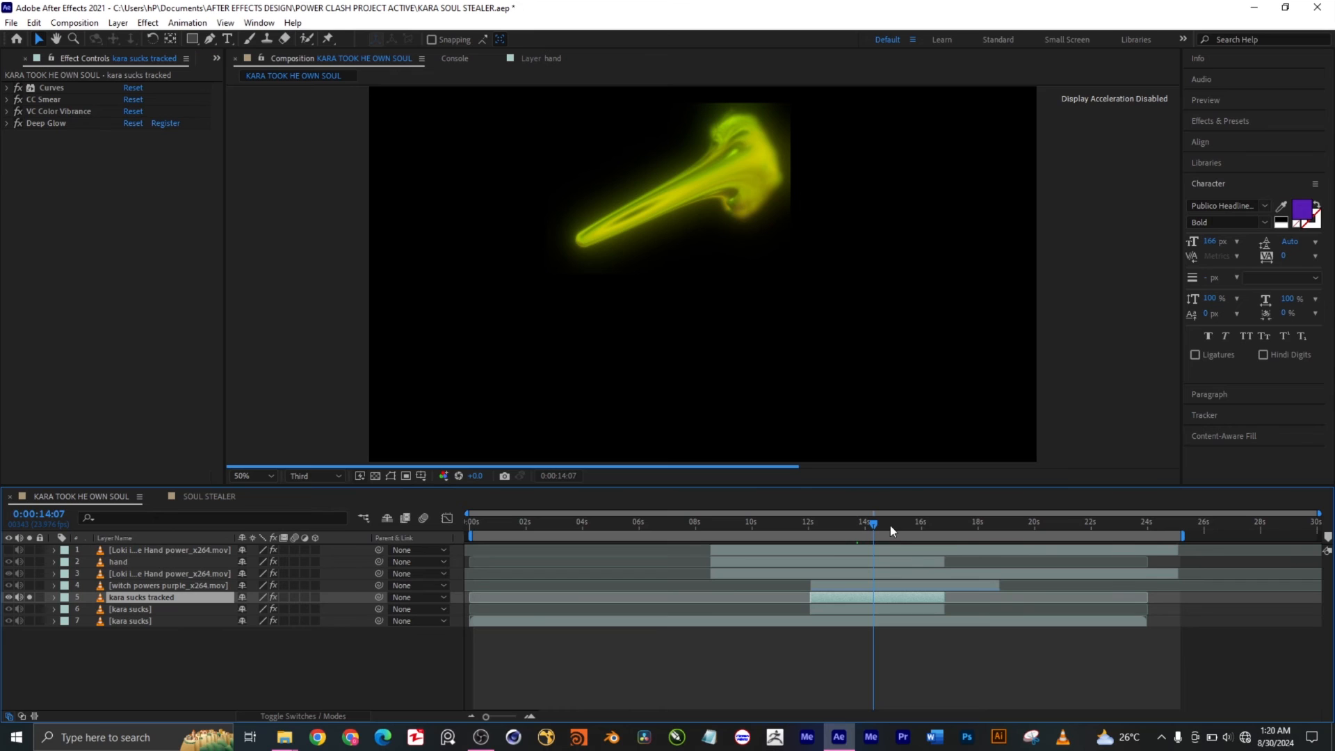
left_click(906, 527)
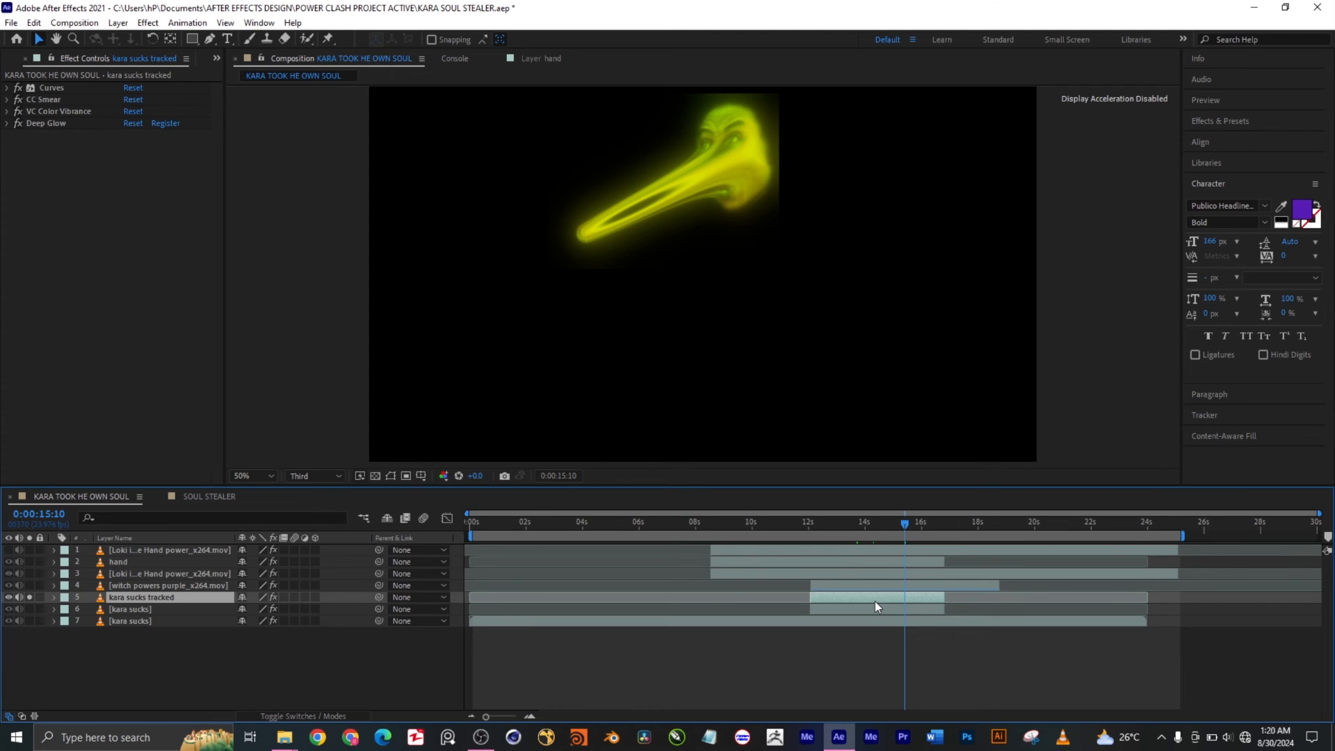
key("u")
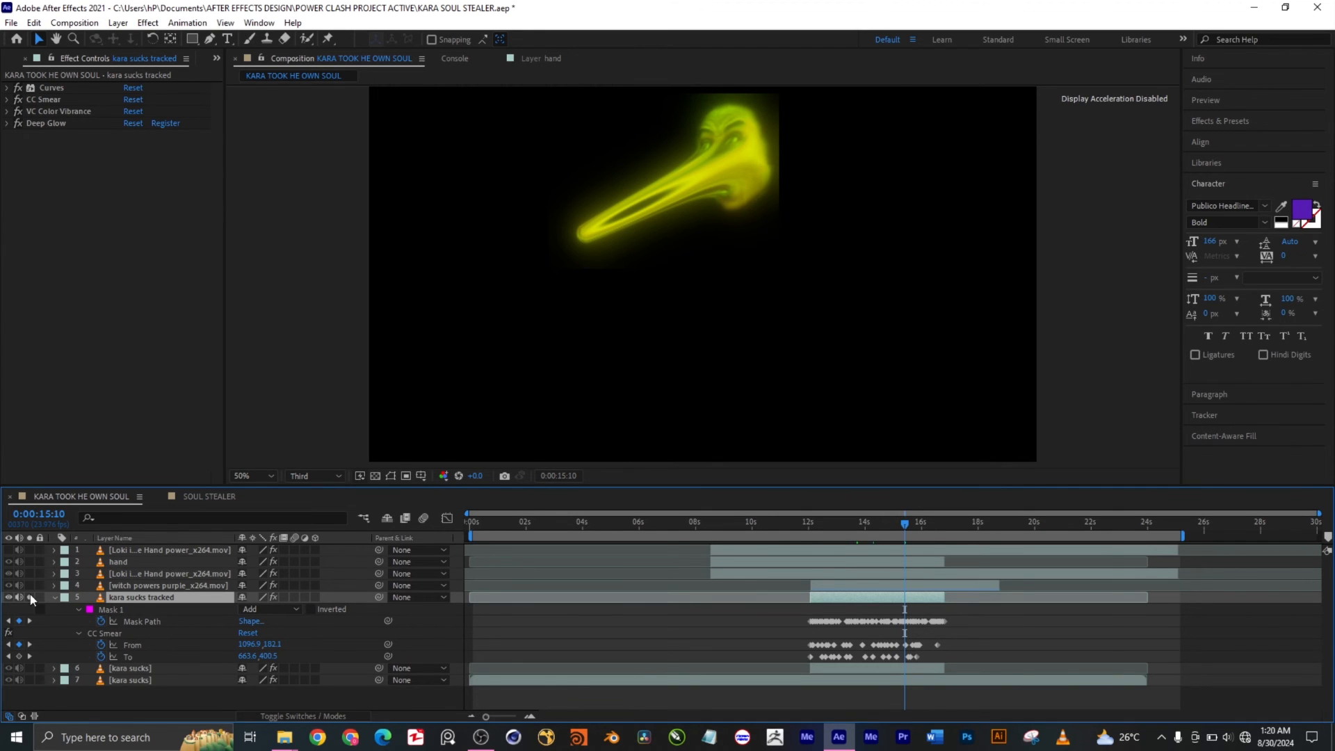
left_click(50, 598)
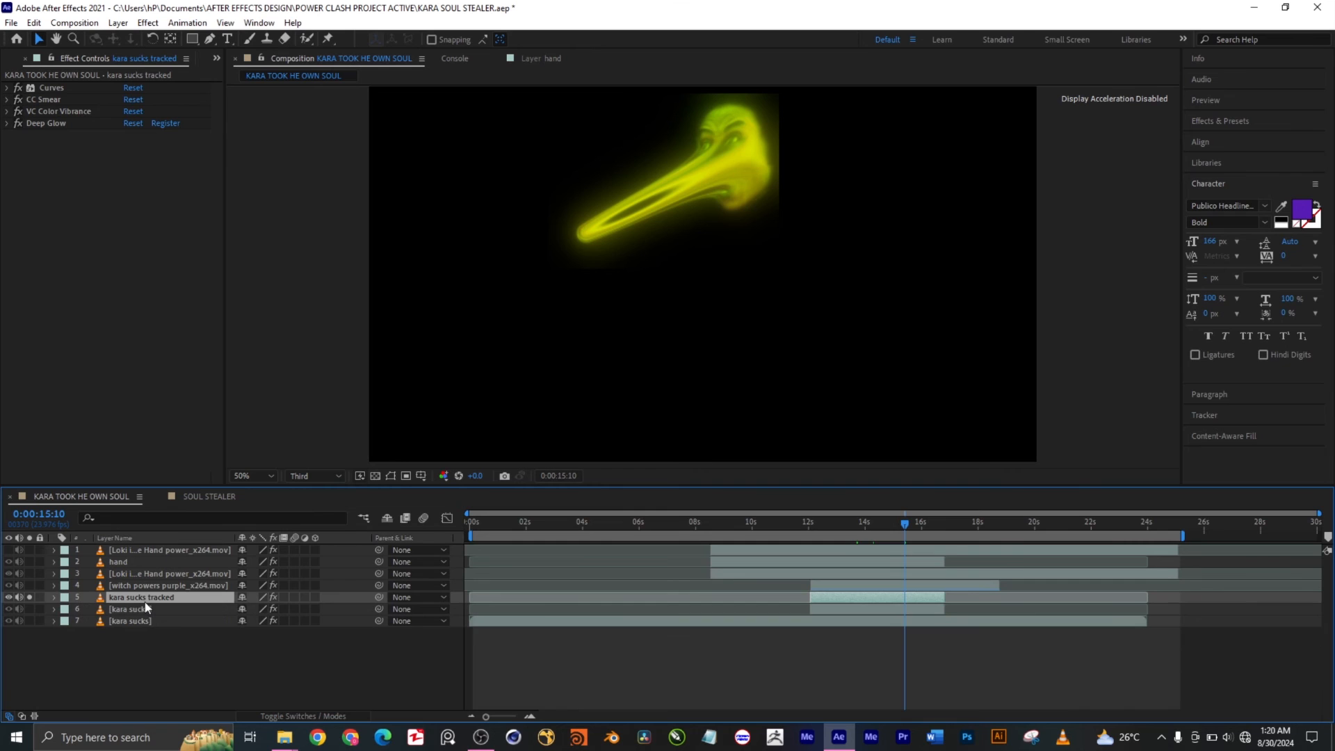
Add the witch powers purple_x264.mov and visible Loki intense Hand power_x264.mov layers to the solo view, briefly including the hand layer
left_click(190, 585)
left_click(28, 585)
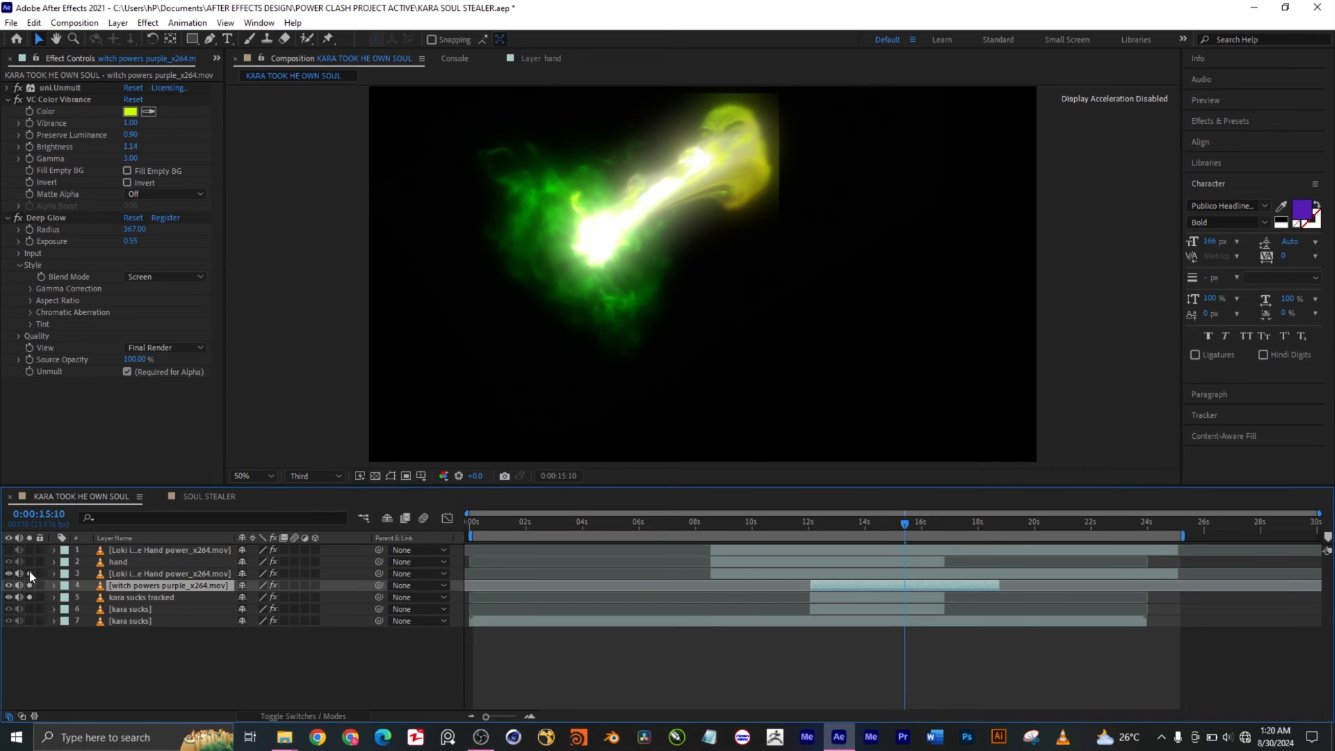
left_click(29, 562)
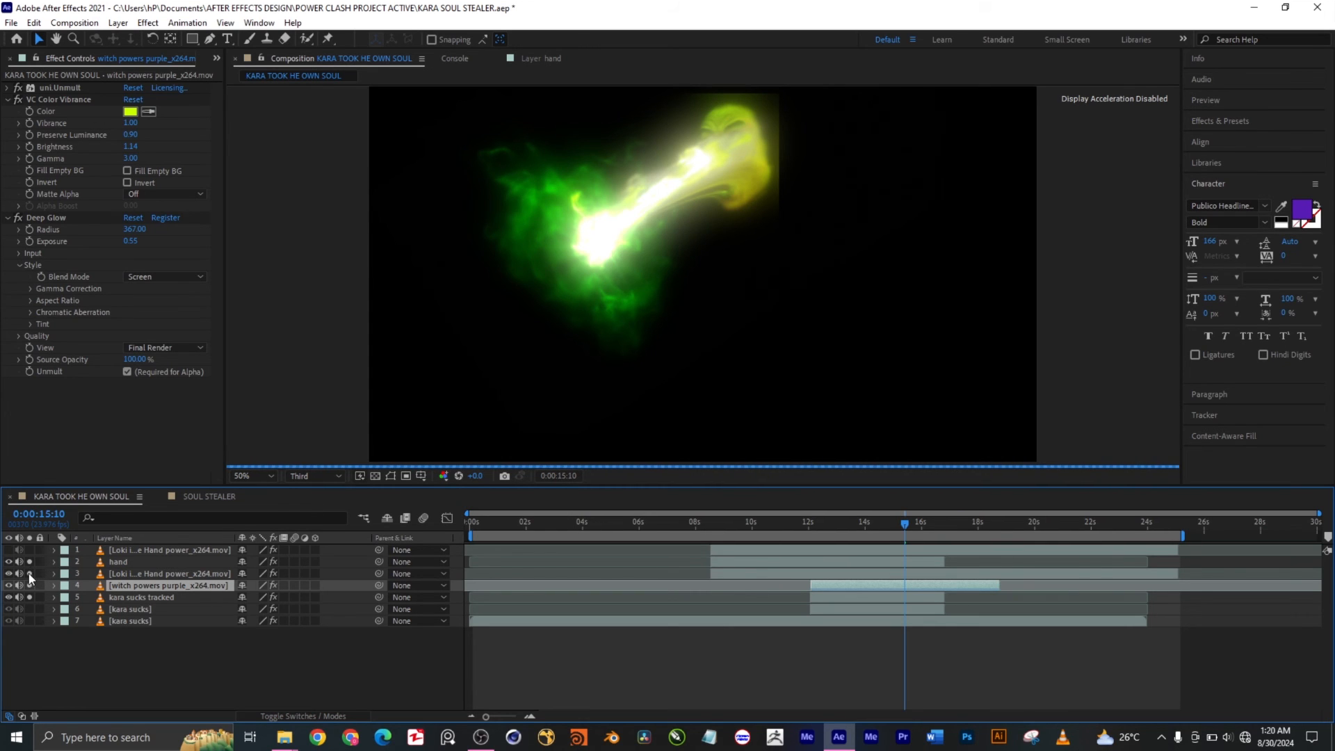
left_click(30, 565)
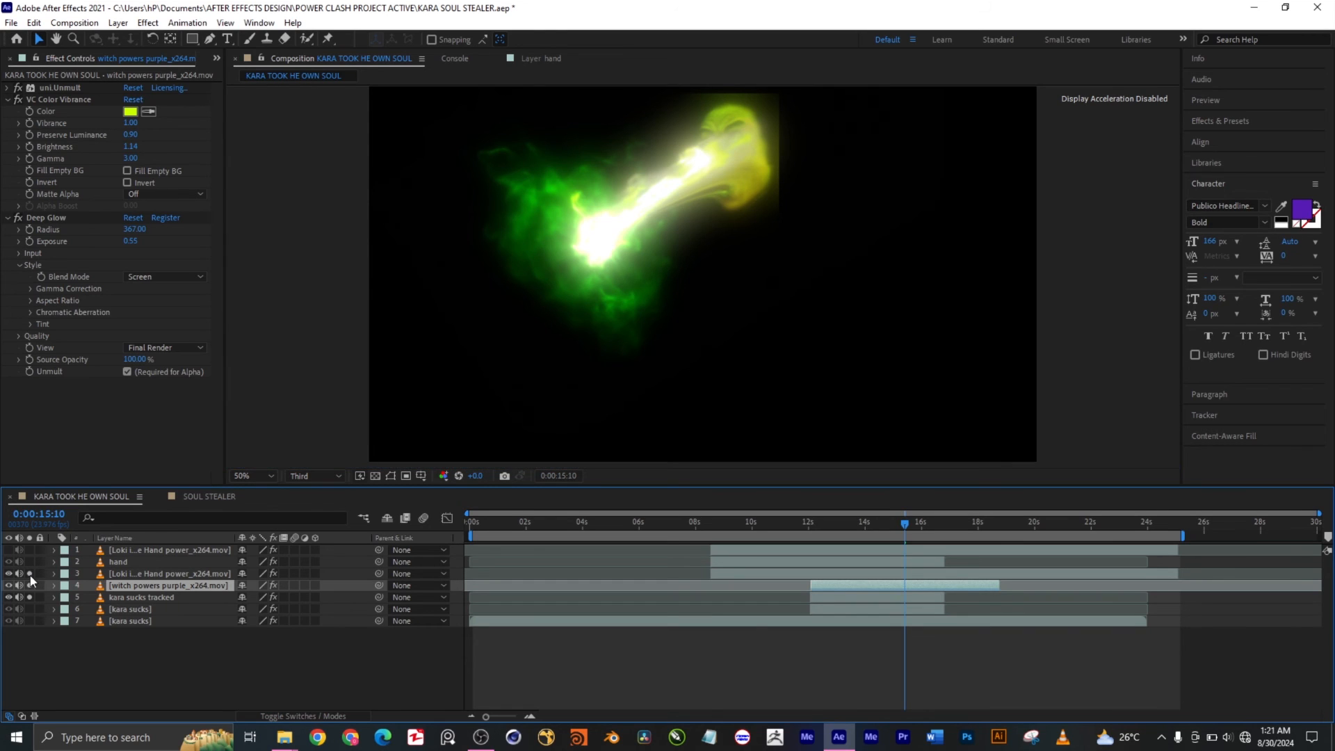
Clear the solo state of all layers and examine the hand layer's Roto Brush & Refine Edge settings
left_click(28, 584)
left_click(27, 596)
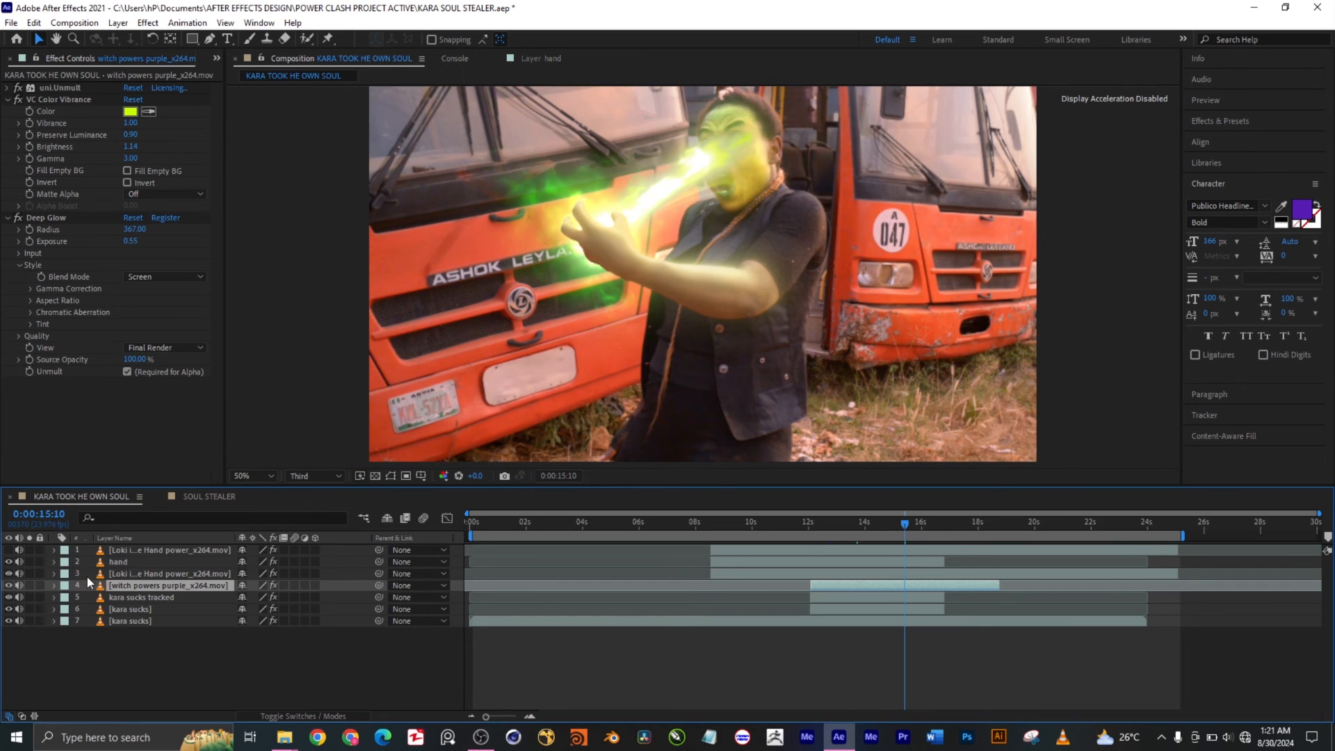
left_click(120, 562)
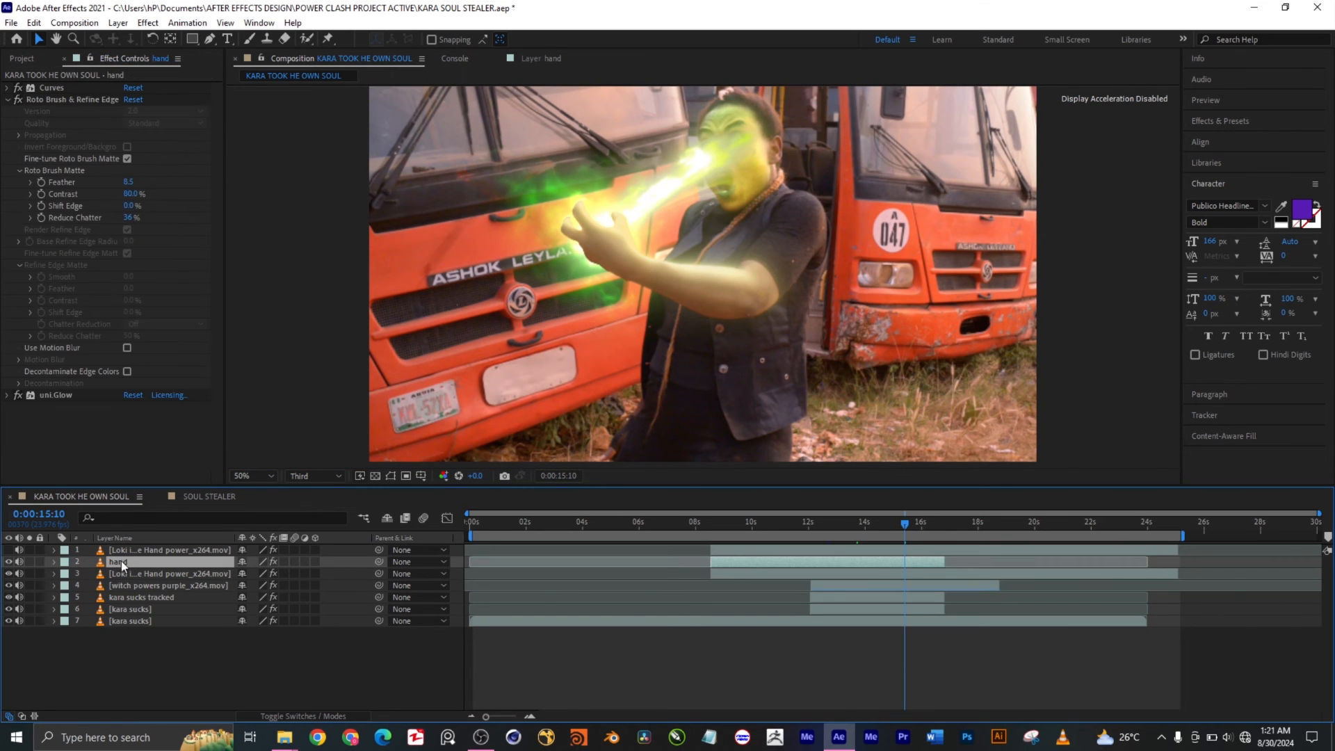
Solo the hand layer, view the isolated glowing arm at 0:00:15:10 and 0:00:14:02, and restore the full composite
left_click(32, 562)
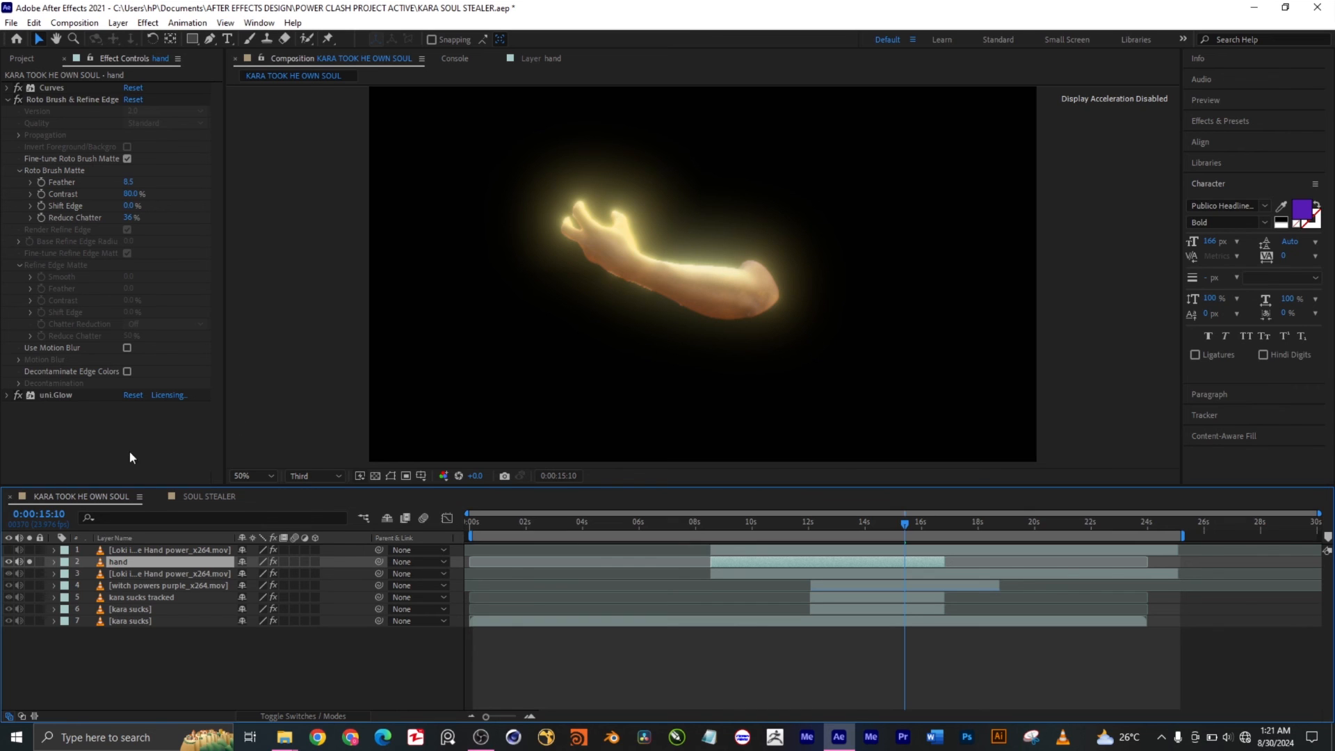
left_click(868, 525)
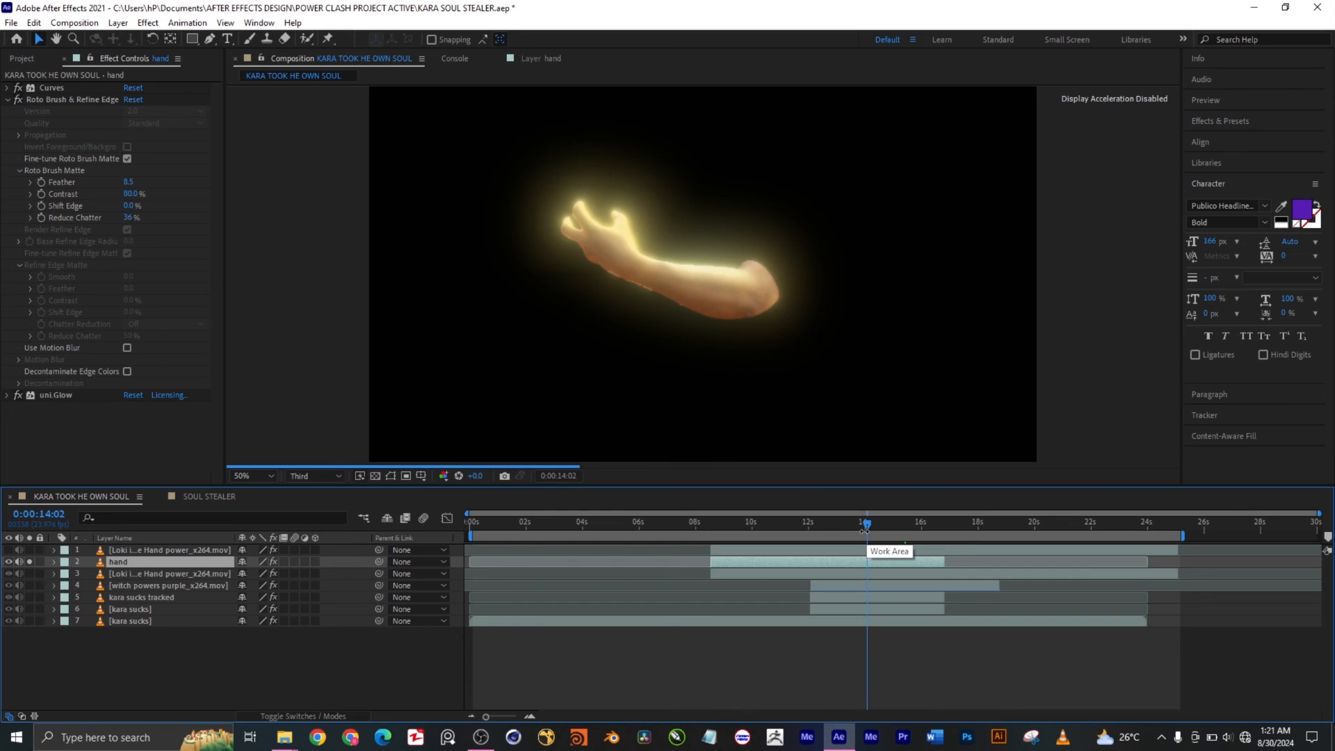
left_click(30, 562)
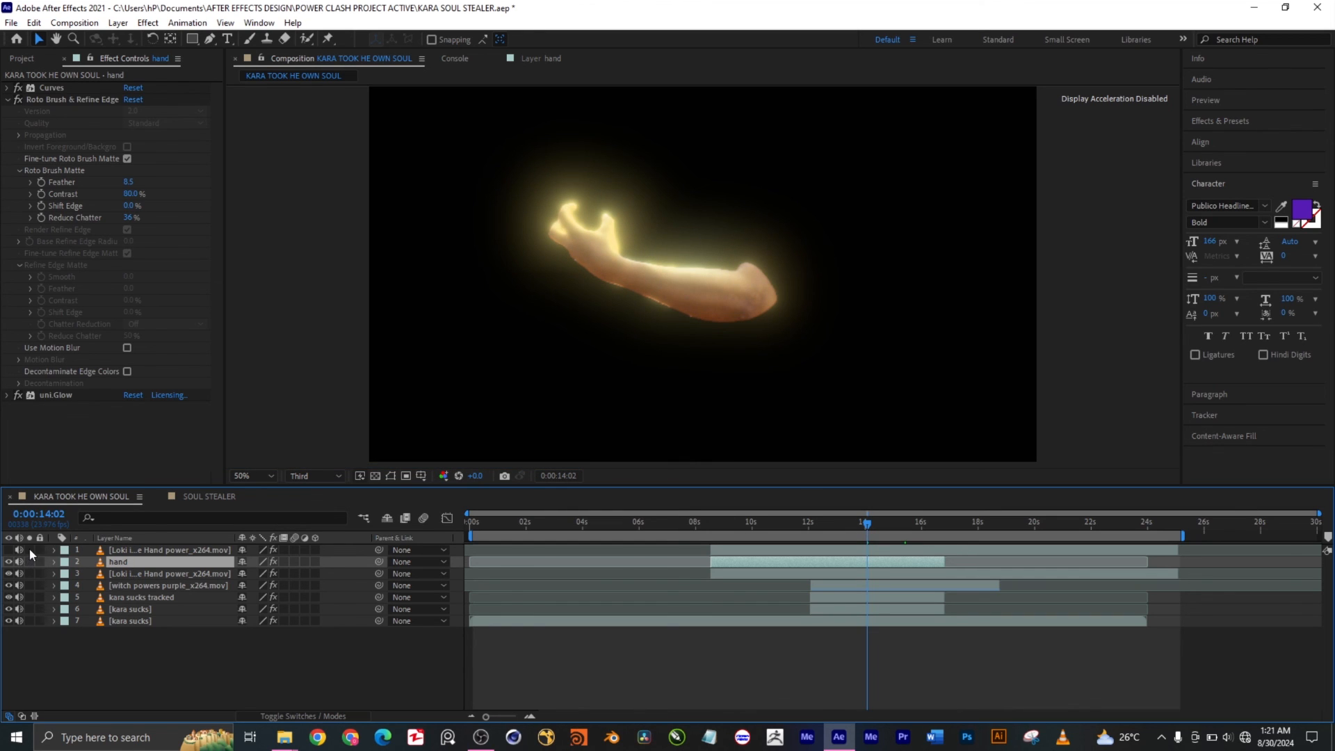
left_click(29, 550)
left_click(30, 550)
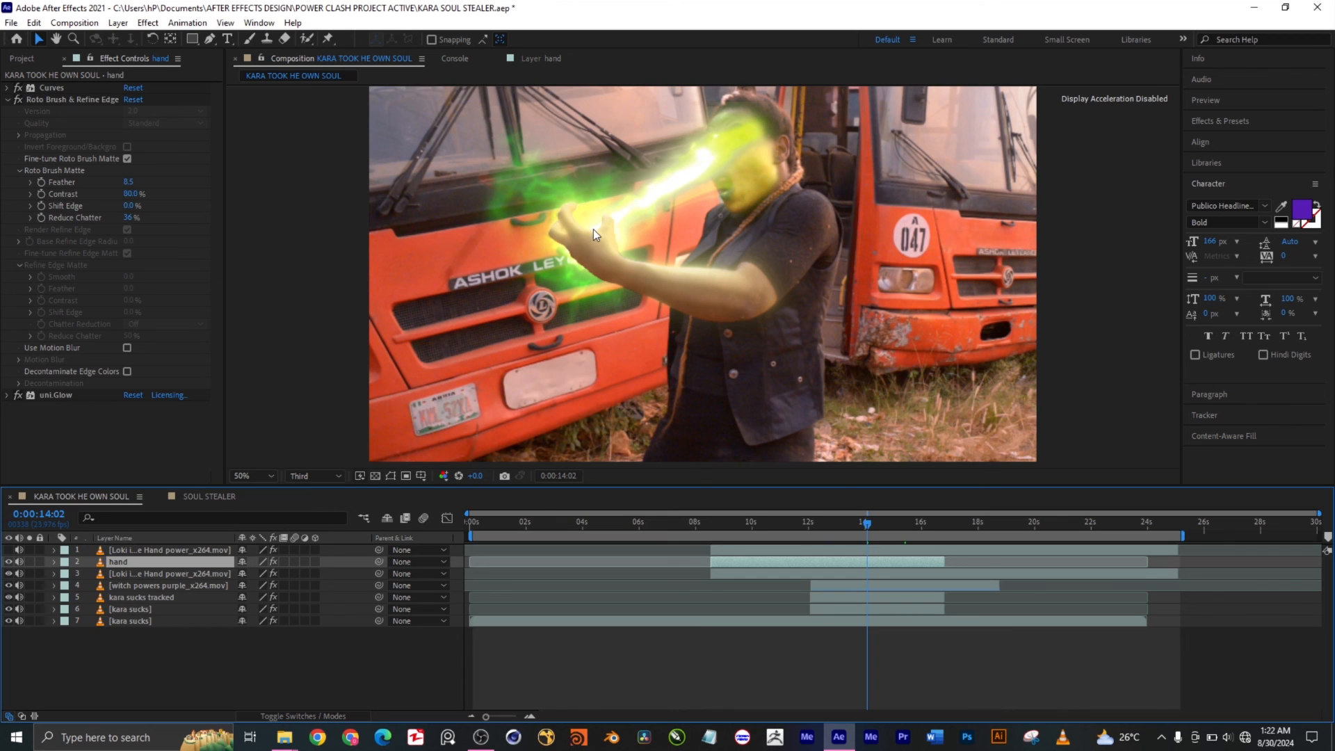
View the full composite with the hand layer over the green beam at 0:00:14:17, 0:00:15:16 and 0:00:13:04
left_click_drag(871, 525, 885, 528)
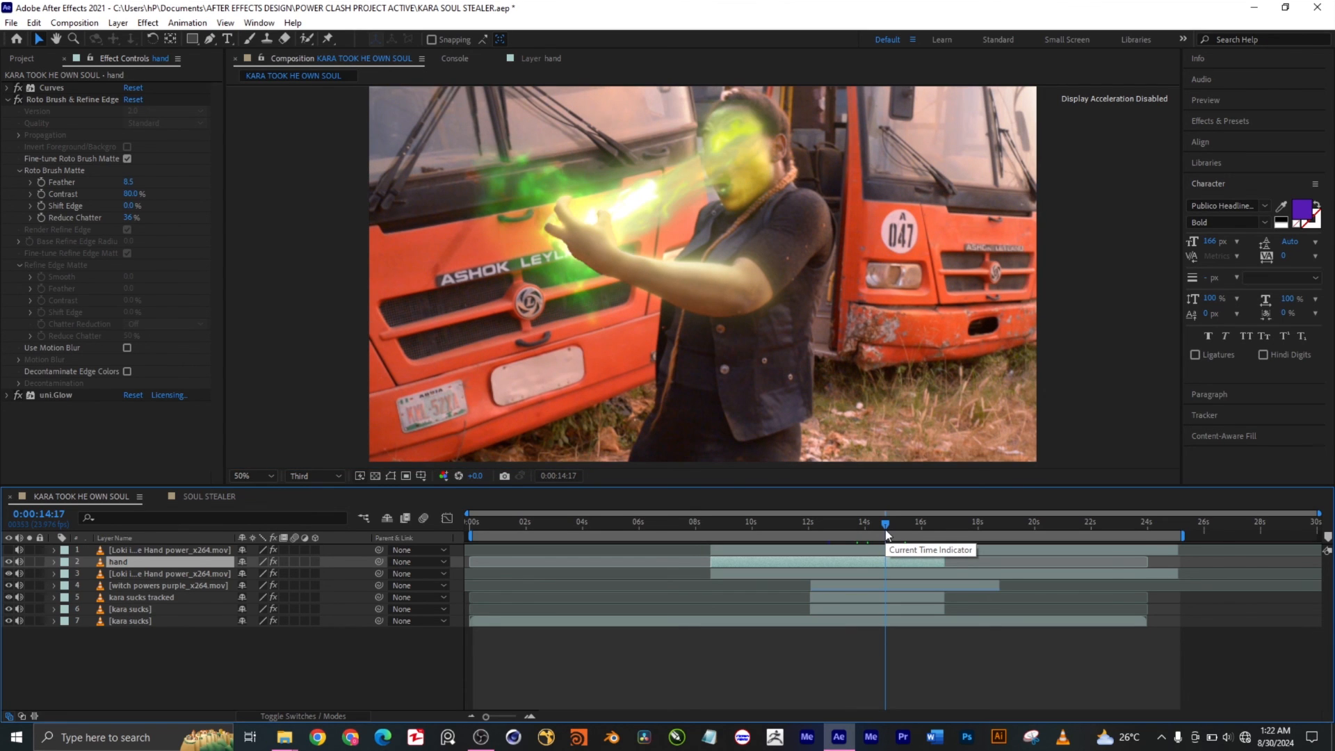
left_click(911, 521)
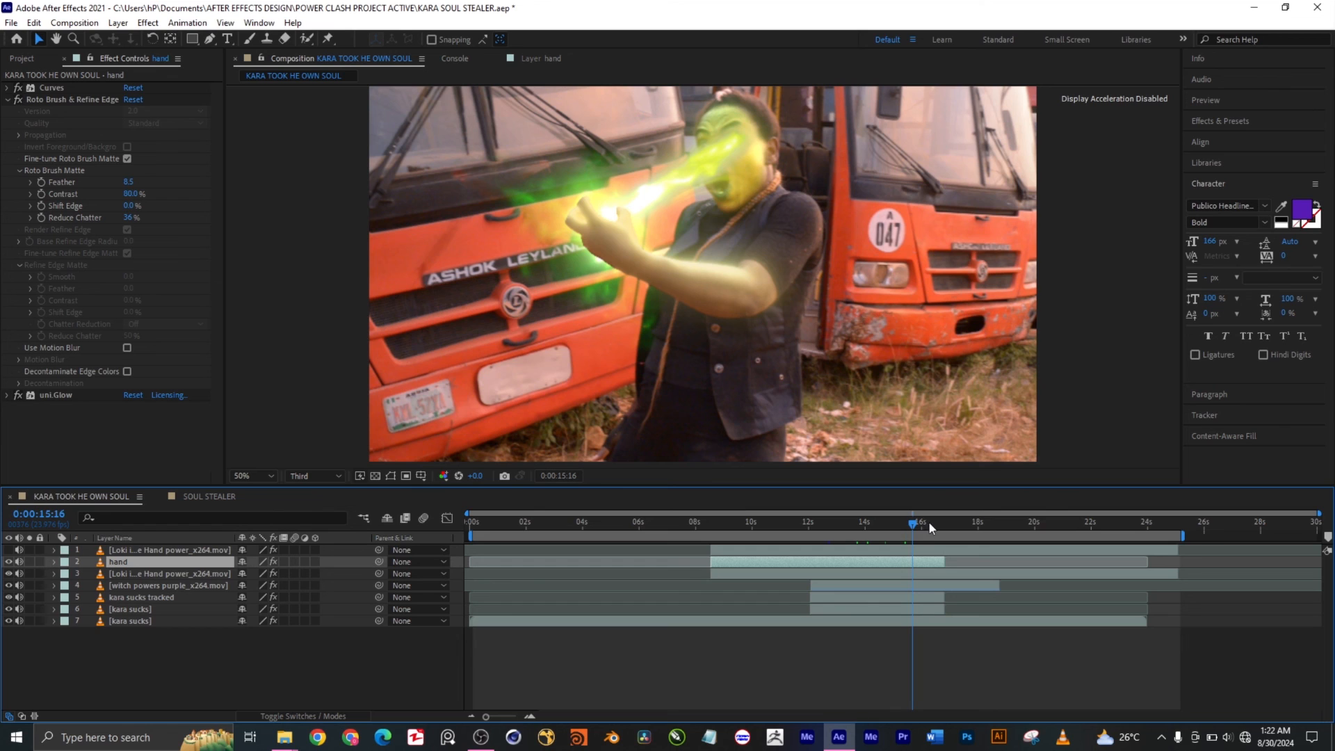
left_click(843, 523)
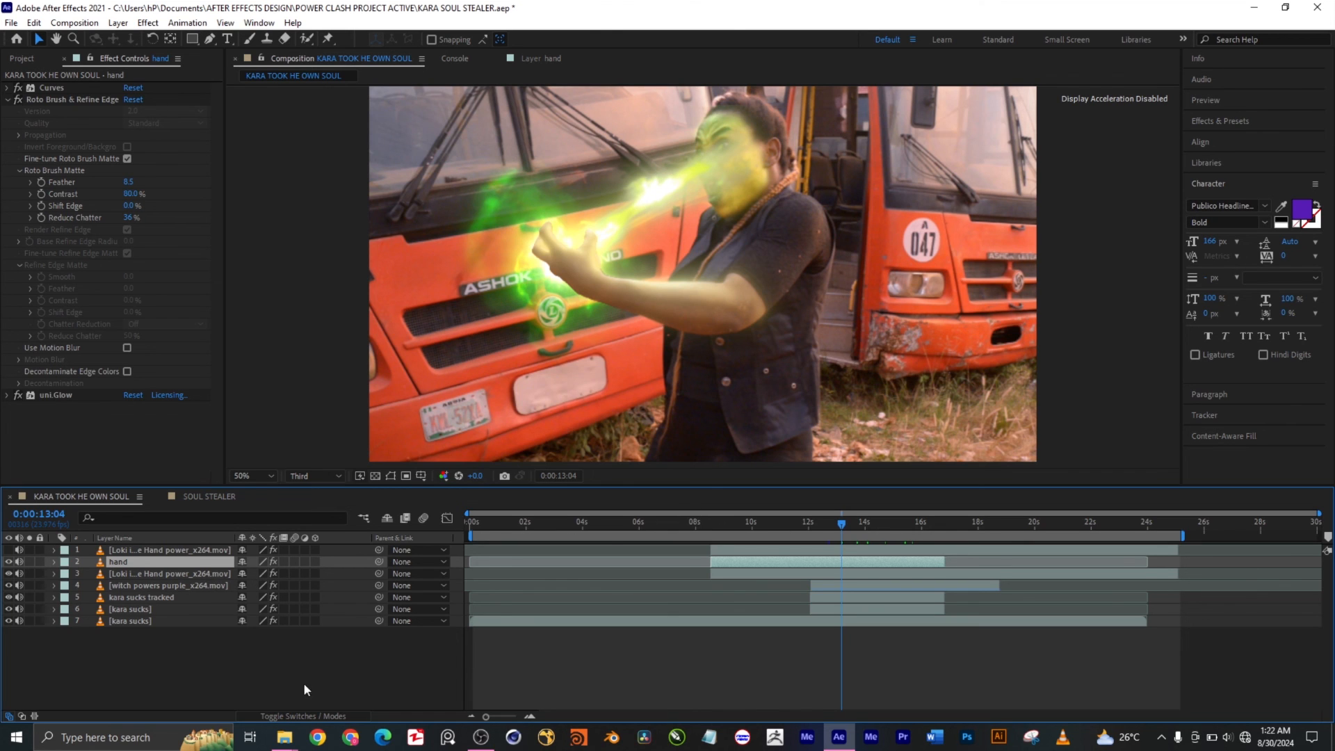
Show the layers' blending modes and examine the mode and effects of the hidden top Loki intense Hand power_x264.mov layer
left_click(296, 716)
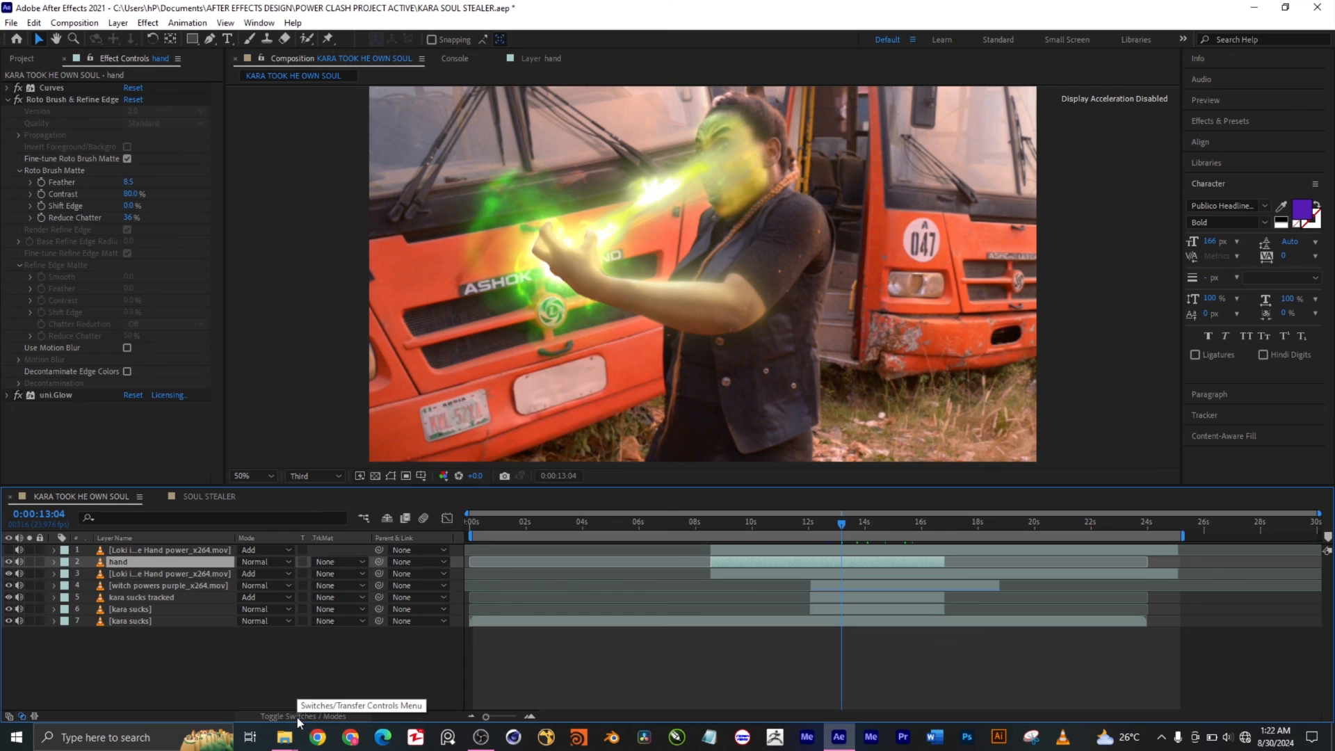
left_click(223, 552)
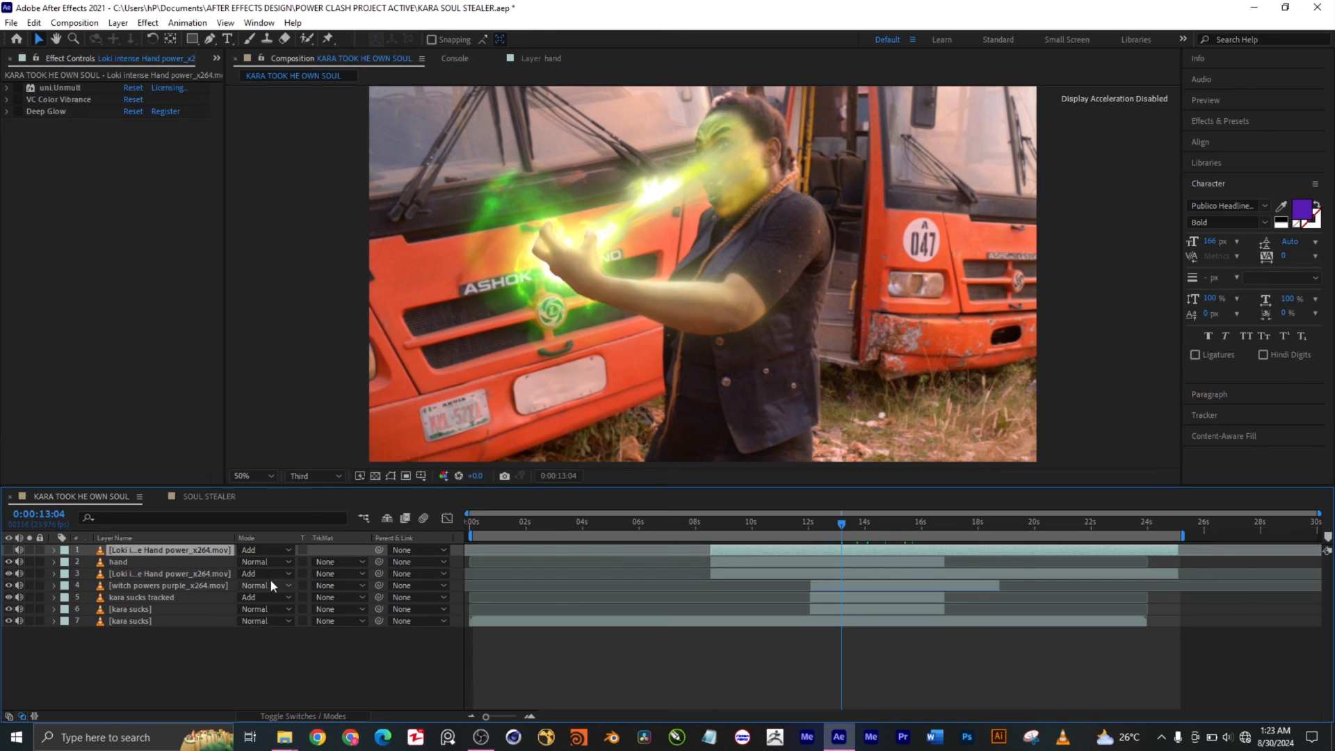